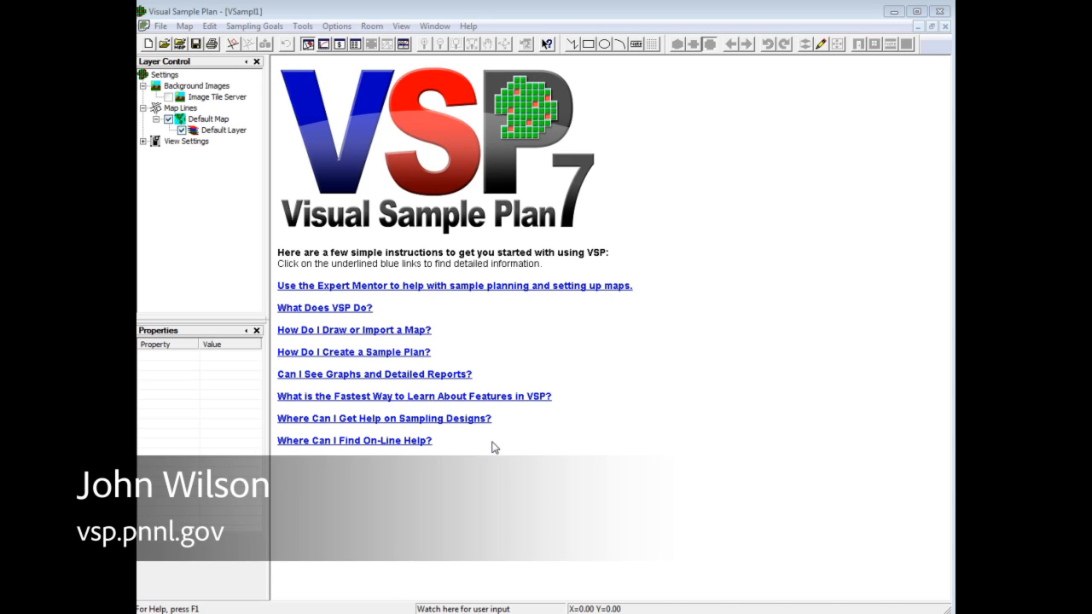
Step: Draw an elliptical sample area about 91 ft wide and 72 ft high
click(604, 43)
click(291, 99)
click(787, 493)
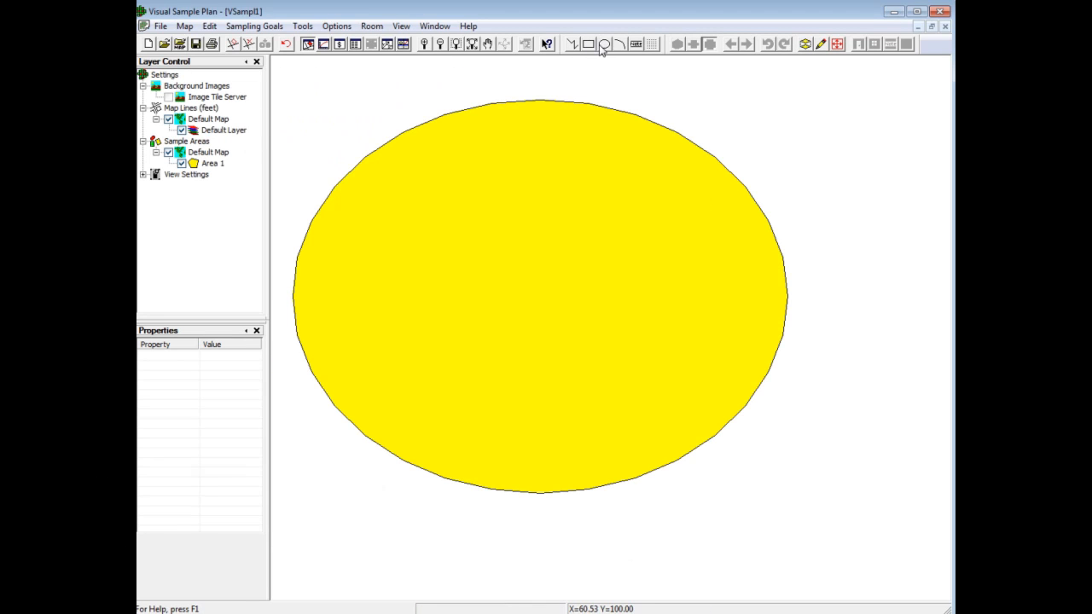
Step: Draw two crossing diagonal lines over the ellipse, one rising about 106 ft long and one falling about 109 ft long
click(571, 43)
click(312, 493)
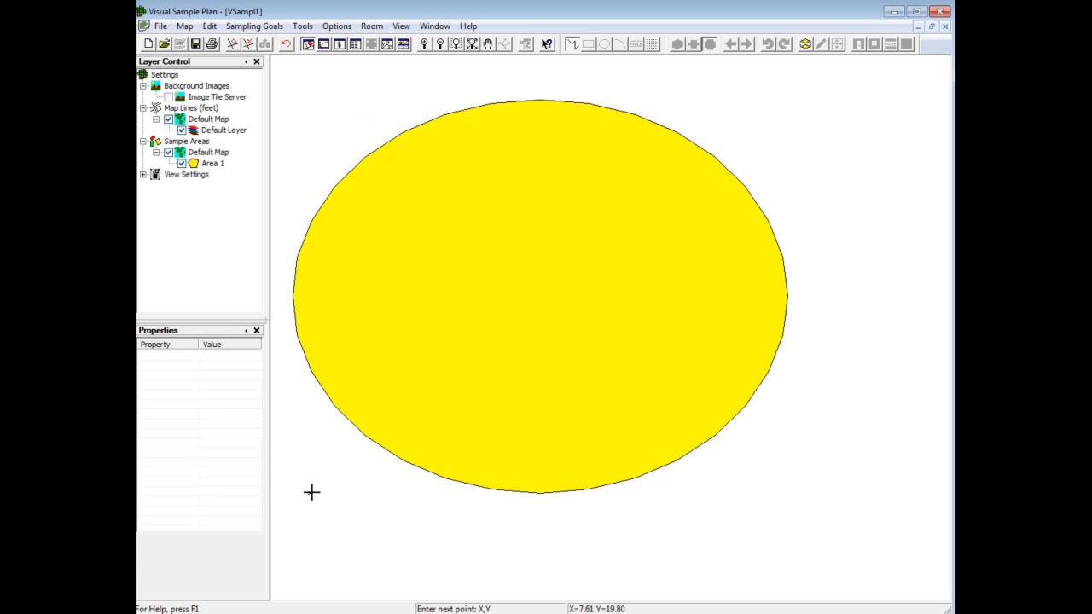
click(749, 122)
right_click(764, 142)
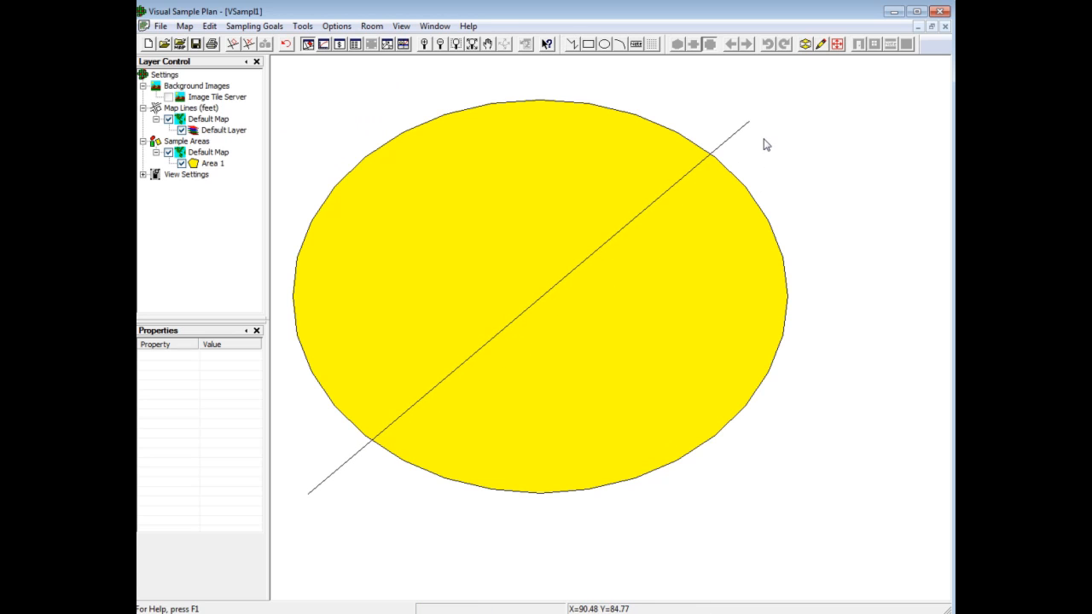
click(571, 44)
click(300, 103)
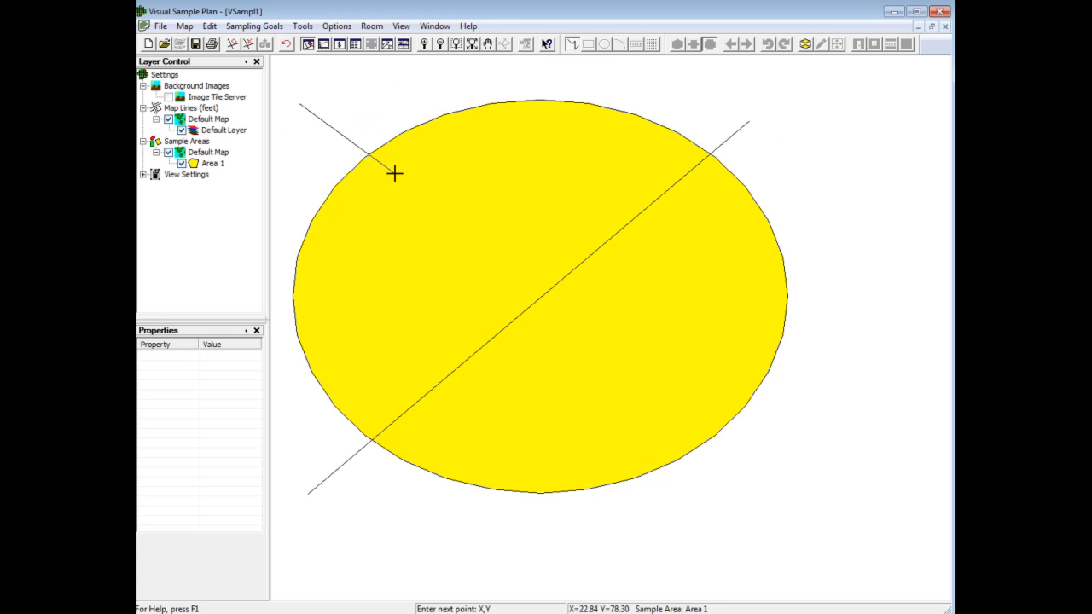
click(729, 511)
right_click(729, 510)
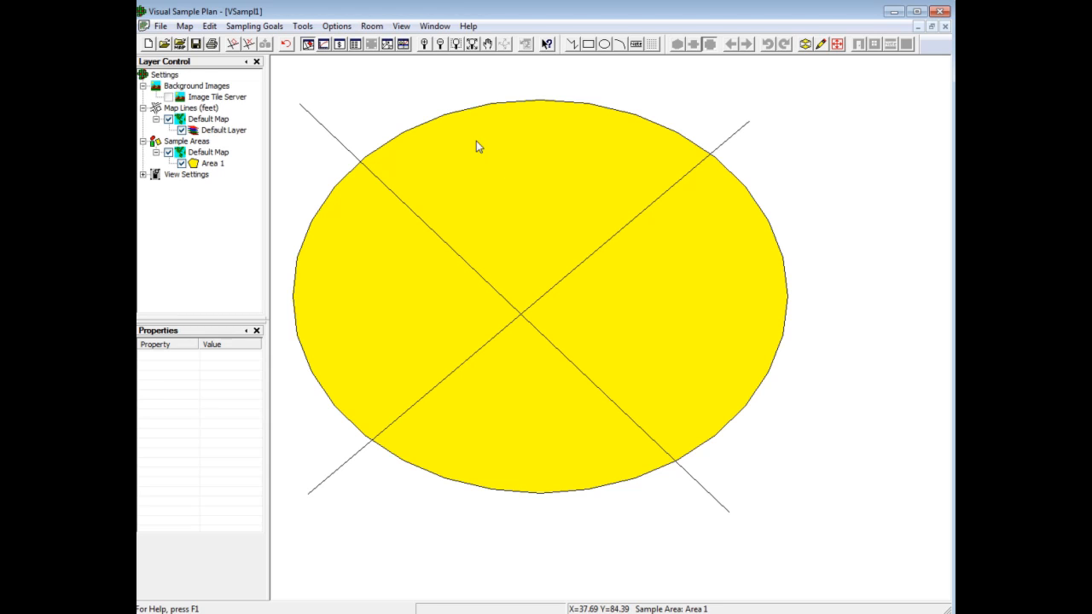
Step: Try out selecting an ellipse segment, the ellipse together with the falling line, and both diagonal lines
click(441, 119)
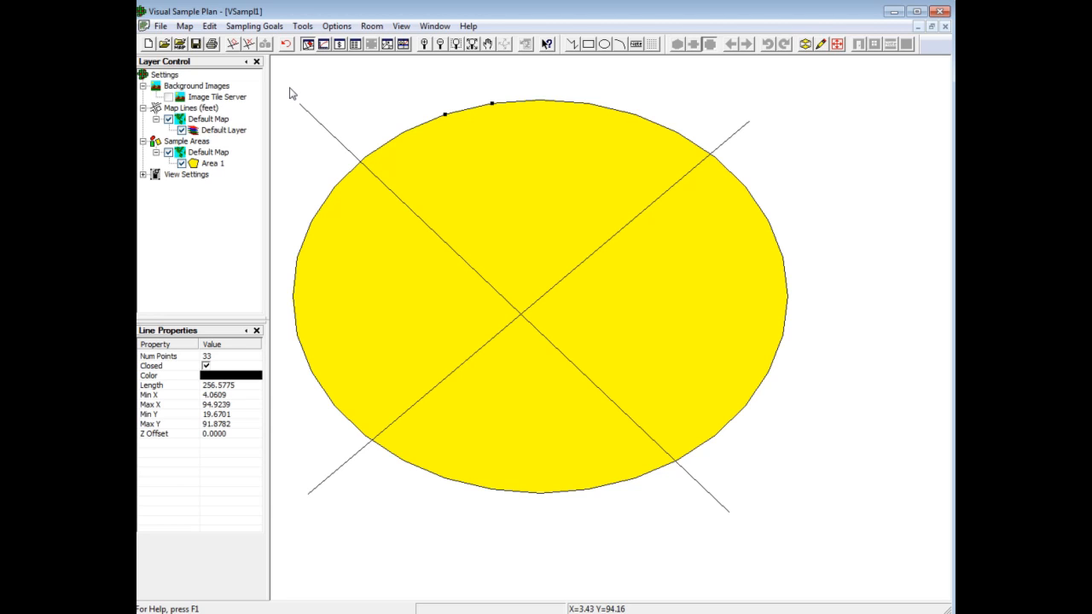
drag(290, 88, 471, 270)
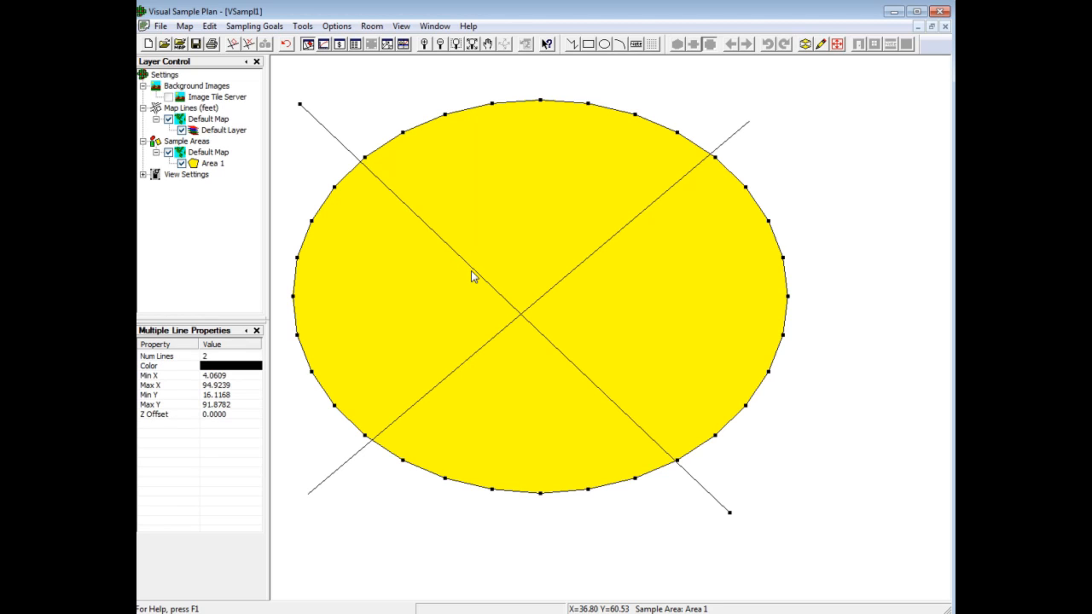
click(741, 130)
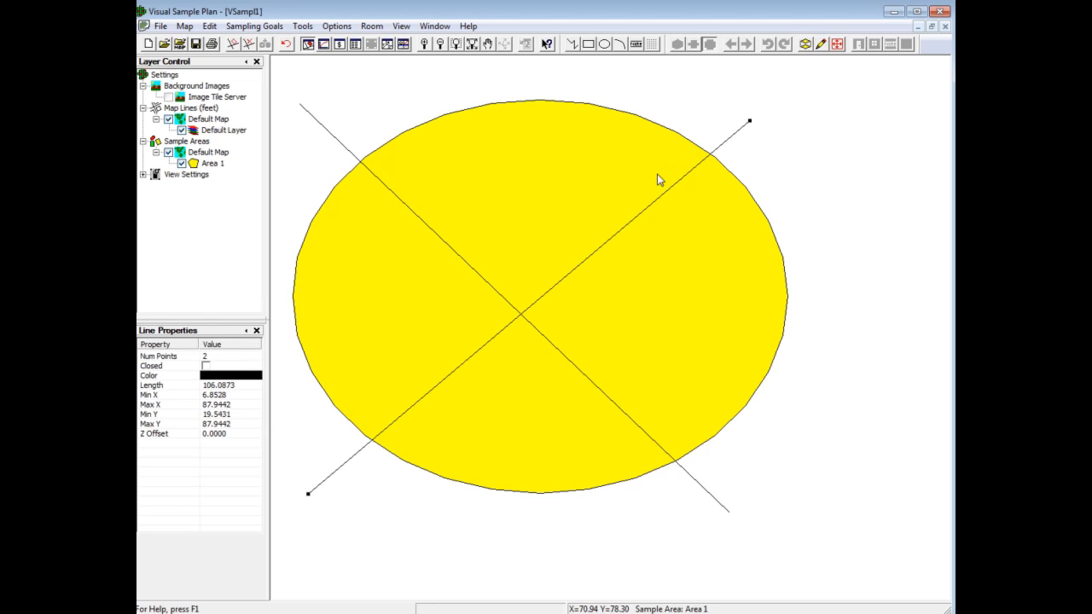
shift+click(486, 282)
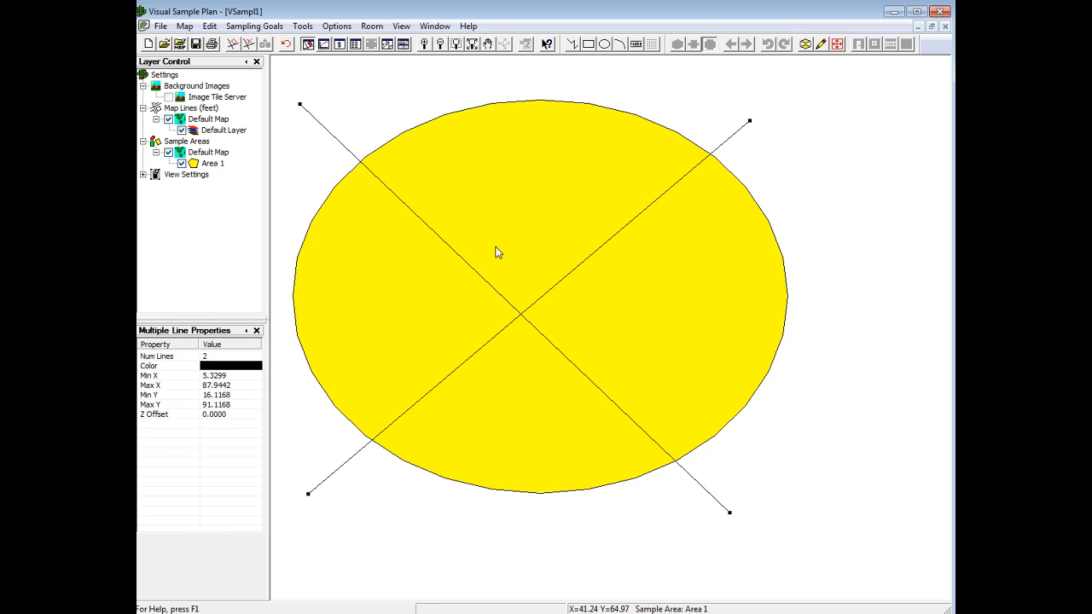
shift+click(538, 103)
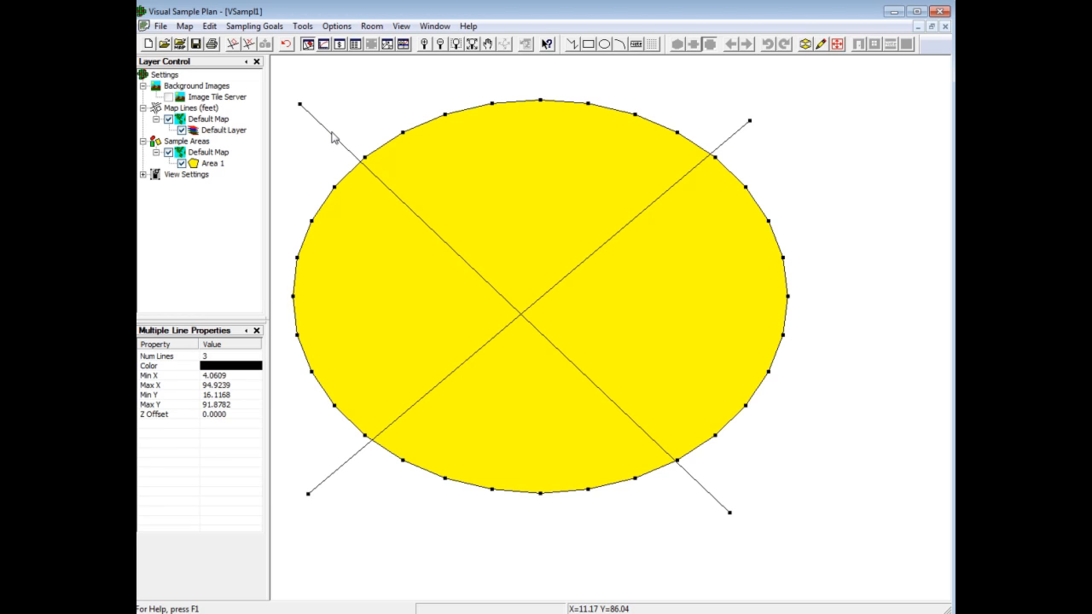
Step: Delete the diagonal line that rises from the ellipse's lower left to its upper right
click(739, 138)
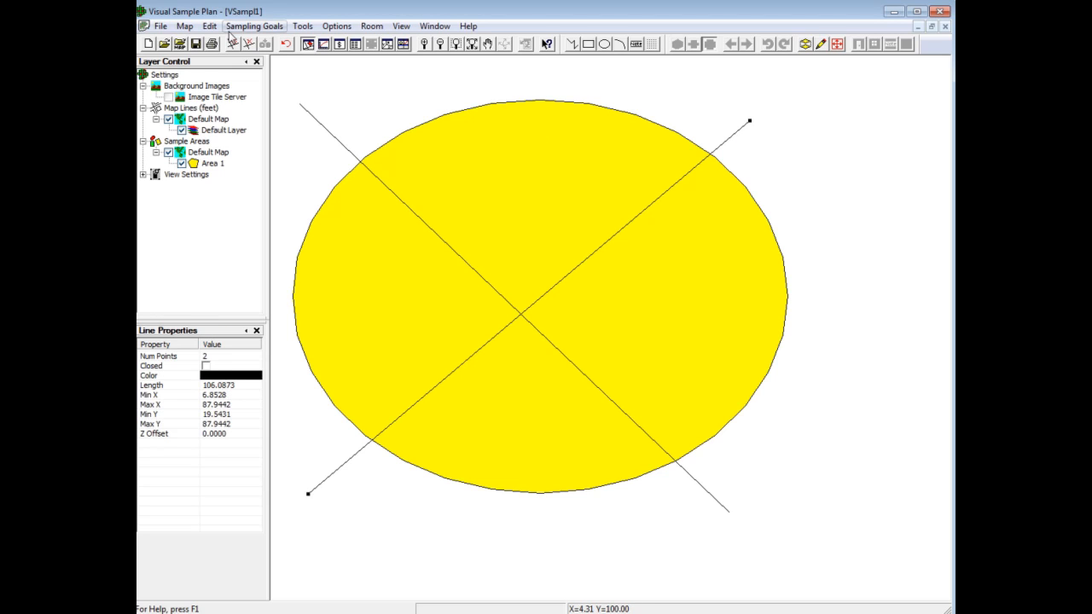
click(185, 25)
click(252, 282)
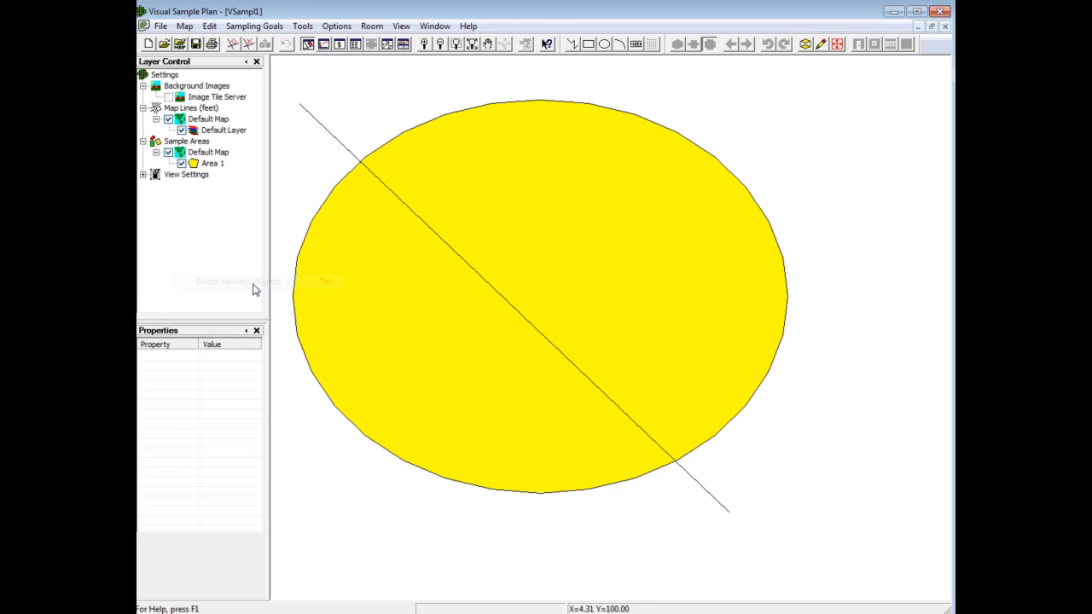
Step: Delete a single point on the ellipse's upper-left outline and undo the deletion
click(442, 116)
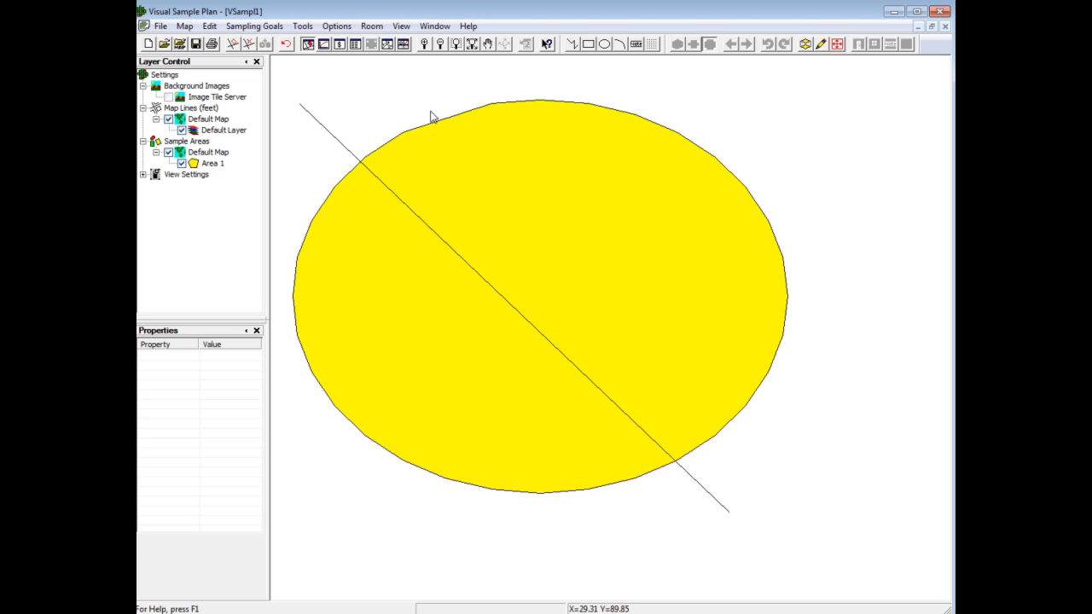
click(209, 27)
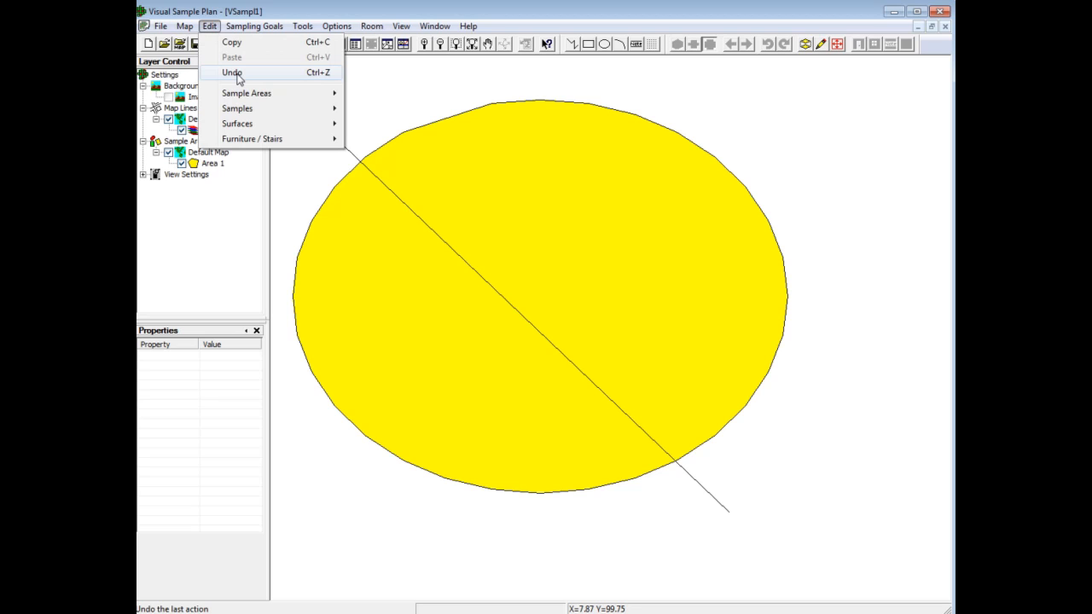
click(404, 77)
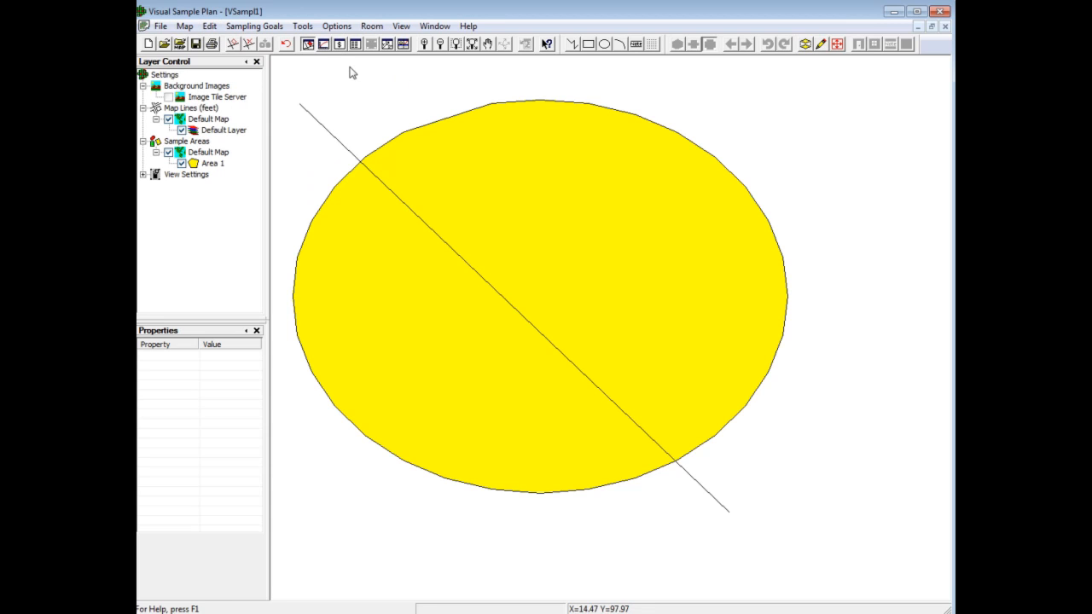
click(287, 46)
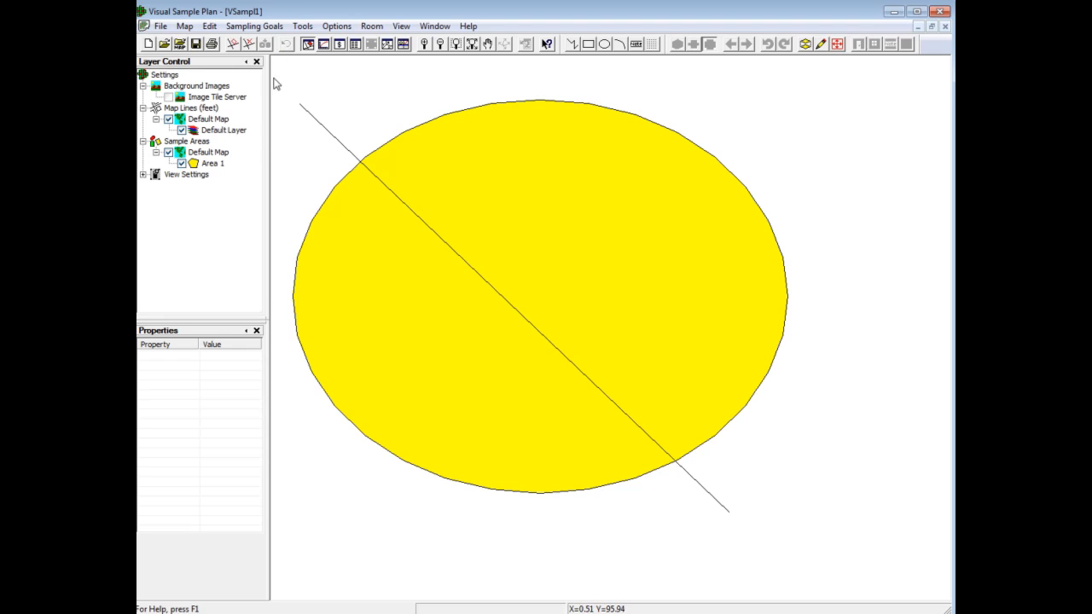
Step: Move the remaining diagonal line freehand up and to the right, and undo the move
drag(303, 141, 439, 97)
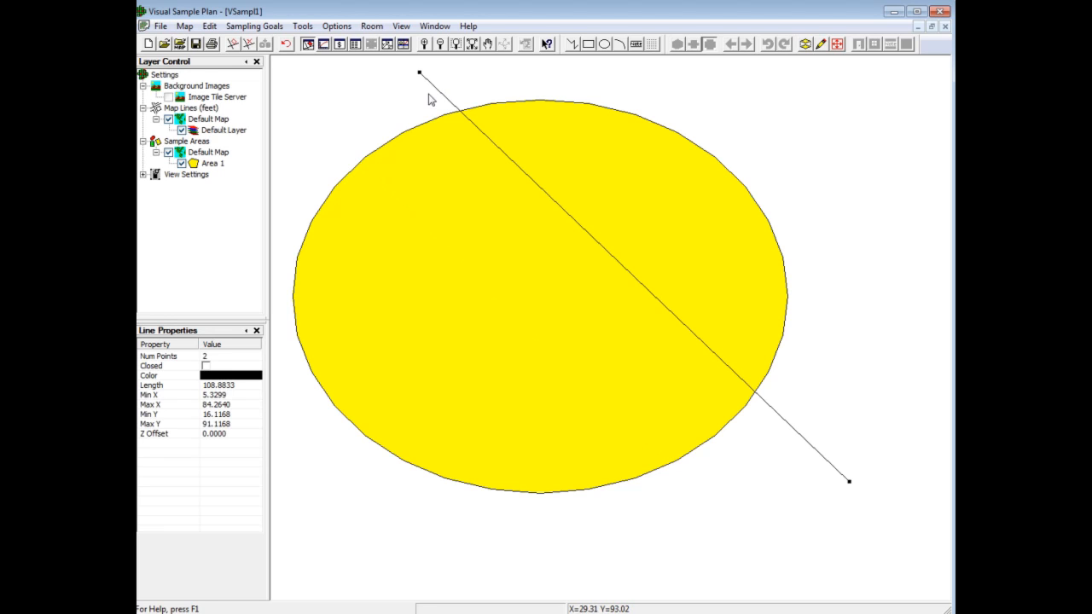
click(287, 45)
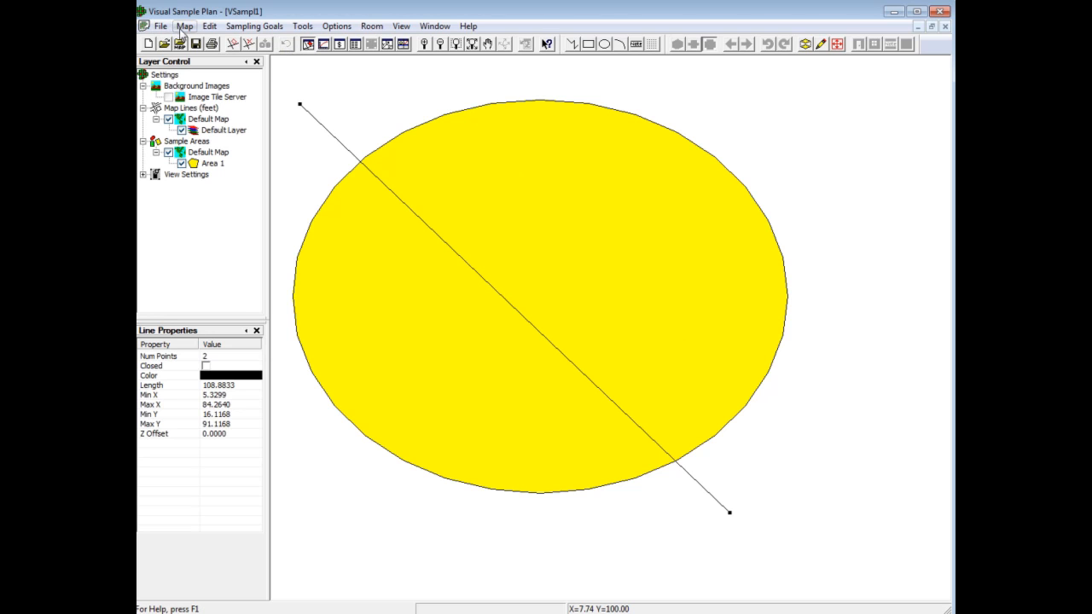
Step: Move the selected diagonal line by a map X offset of 10 and Y offset of 5, and undo the move
click(182, 27)
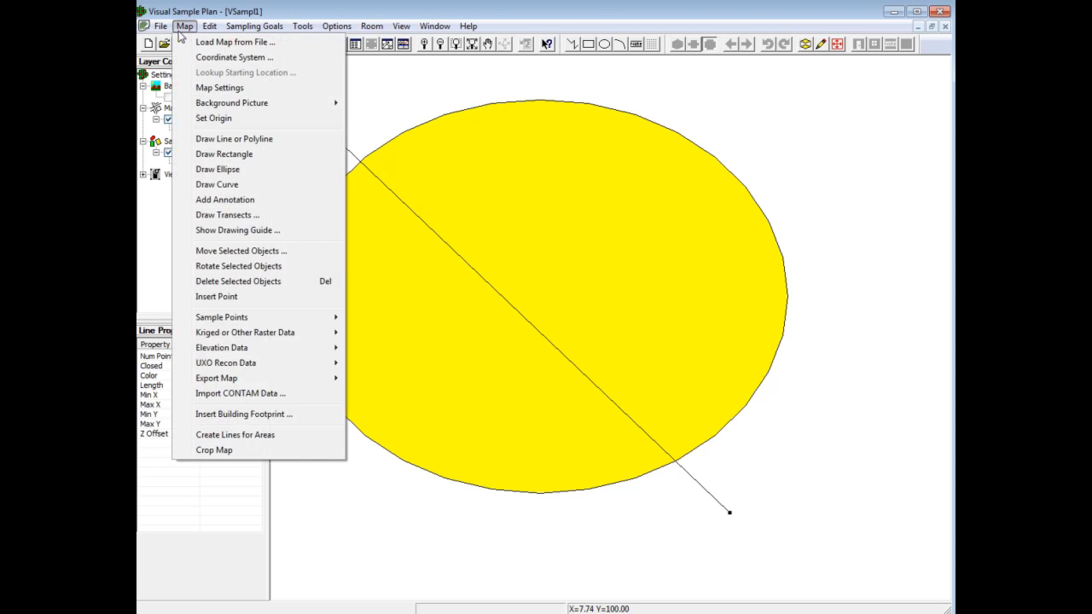
click(273, 251)
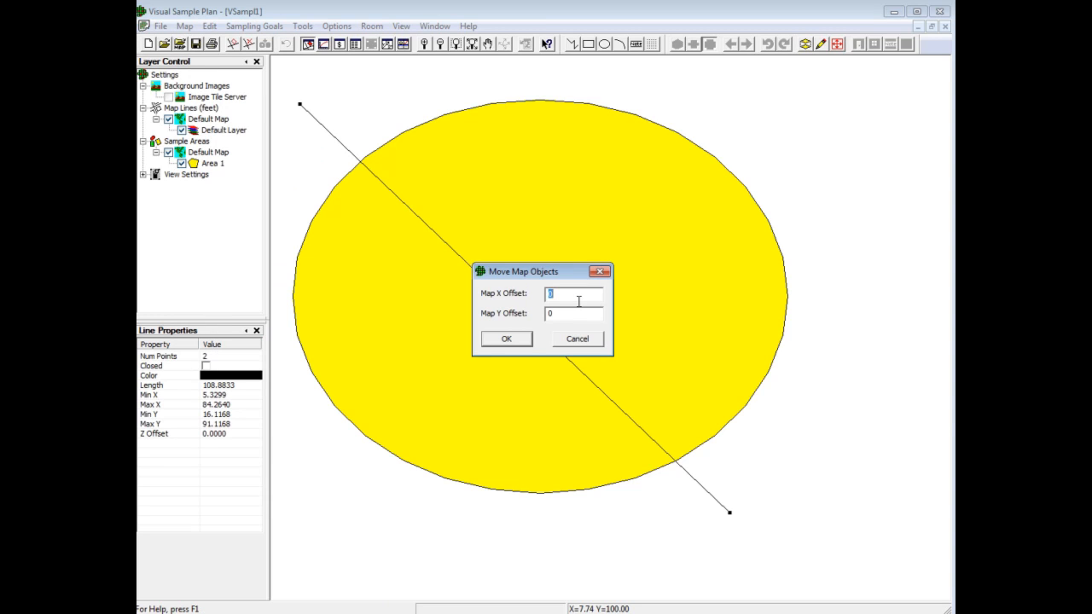
text(10)
key(Tab)
text(5)
key(Tab)
click(500, 340)
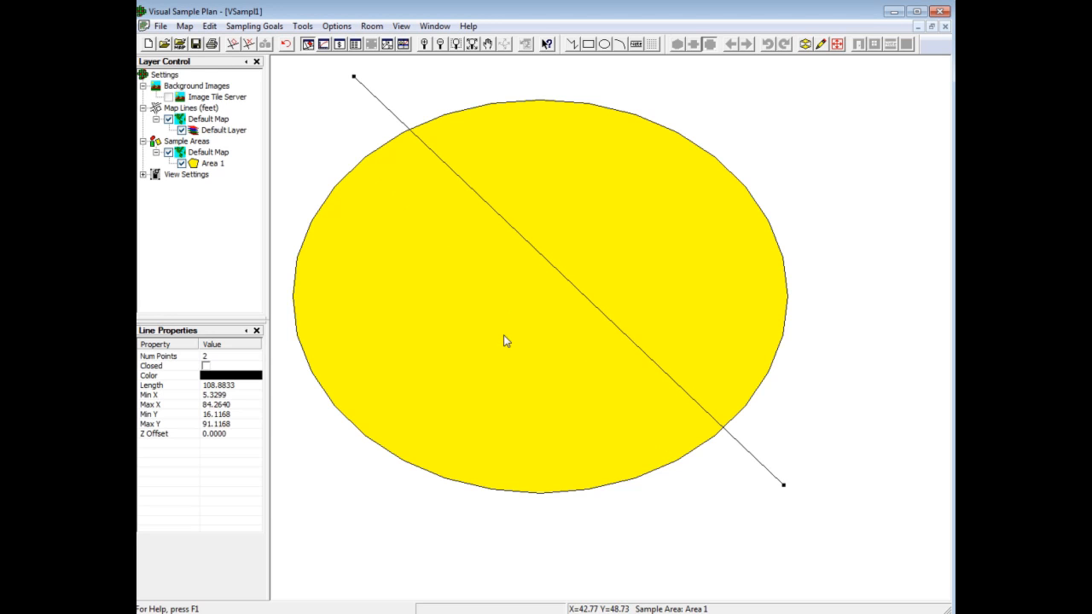
click(286, 43)
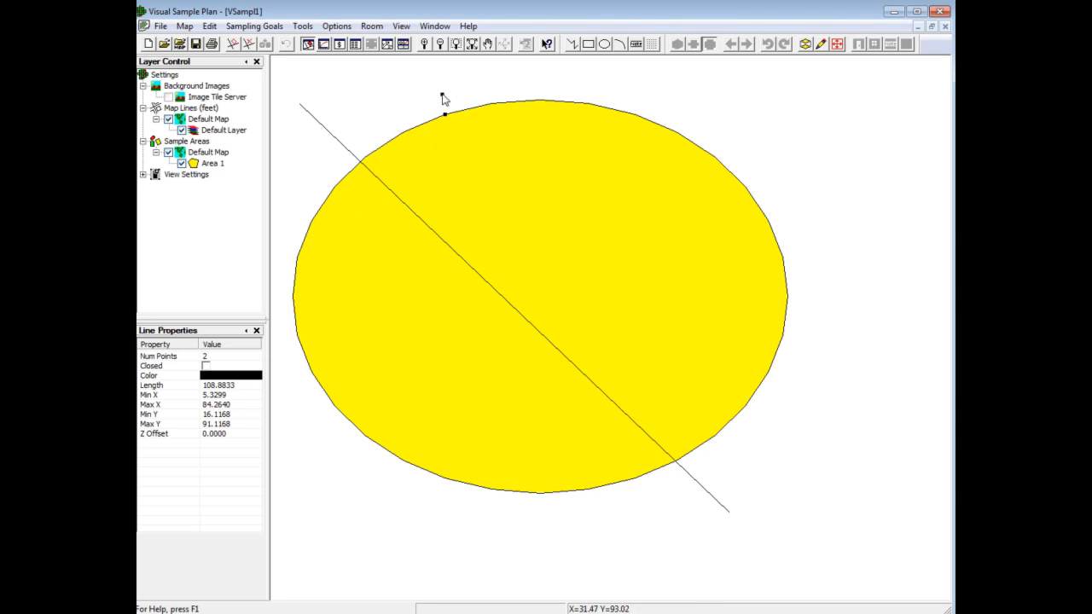
Step: Pull one point on the ellipse's upper-left outline outward into a spike and undo the change
drag(433, 74, 433, 74)
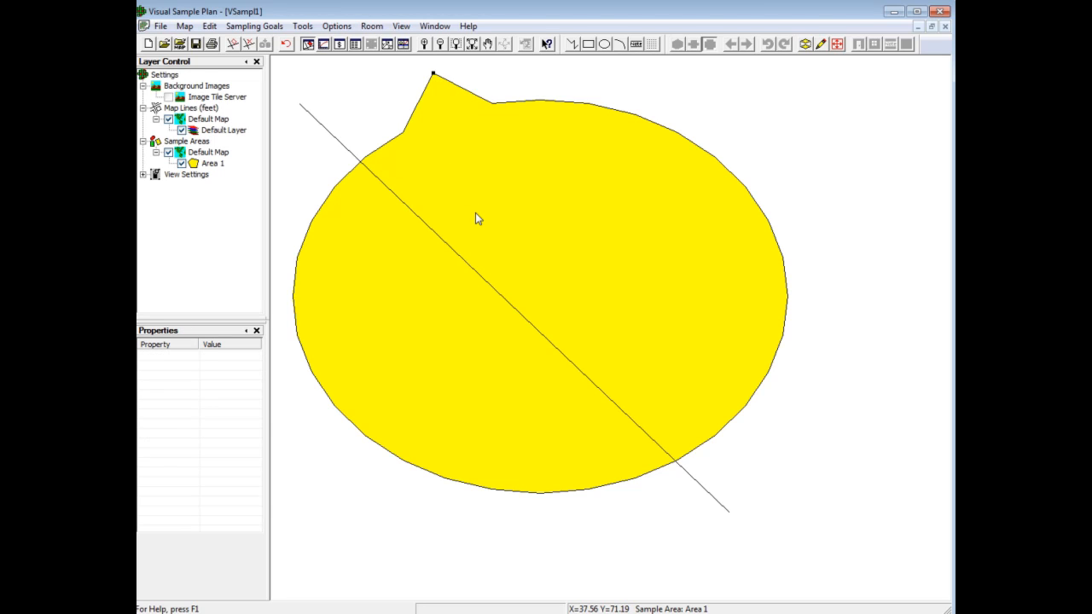
click(287, 46)
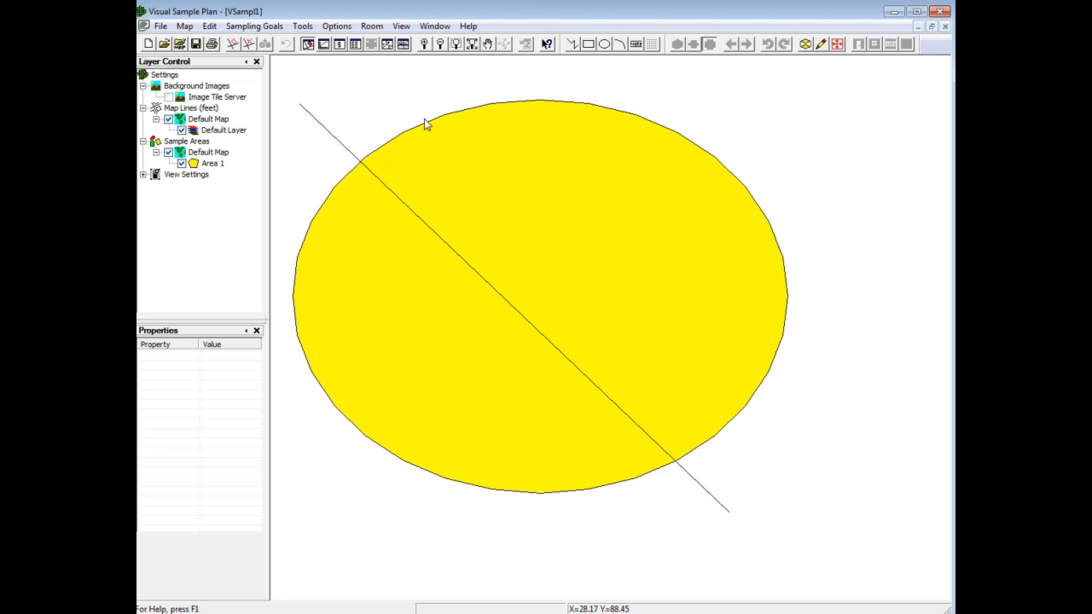
Step: Delete the ellipse's outline and recreate it with Create Lines for Areas
drag(402, 117, 453, 167)
key(Delete)
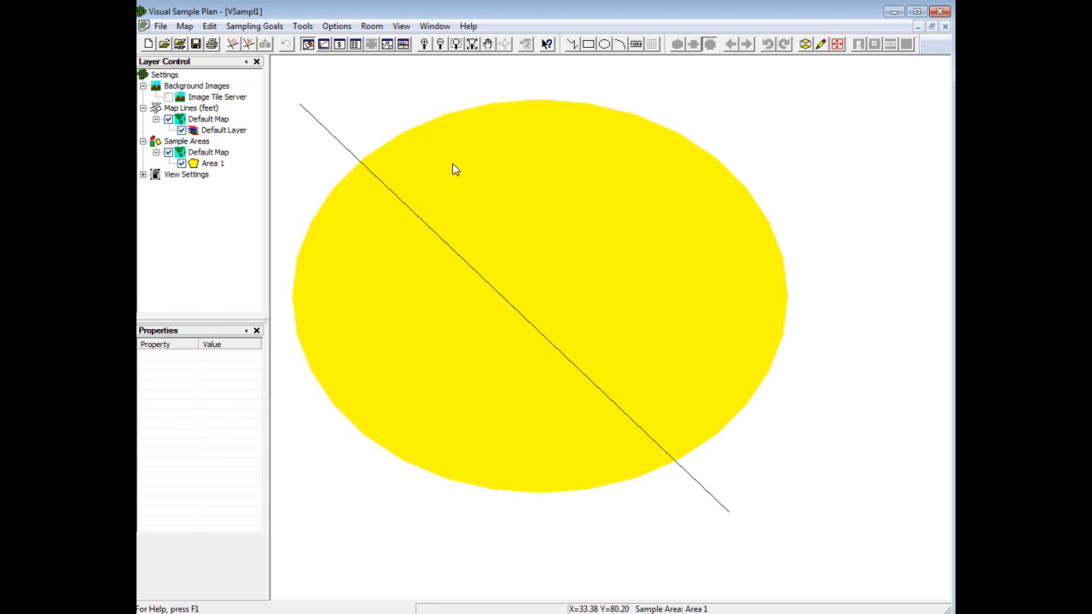
click(183, 27)
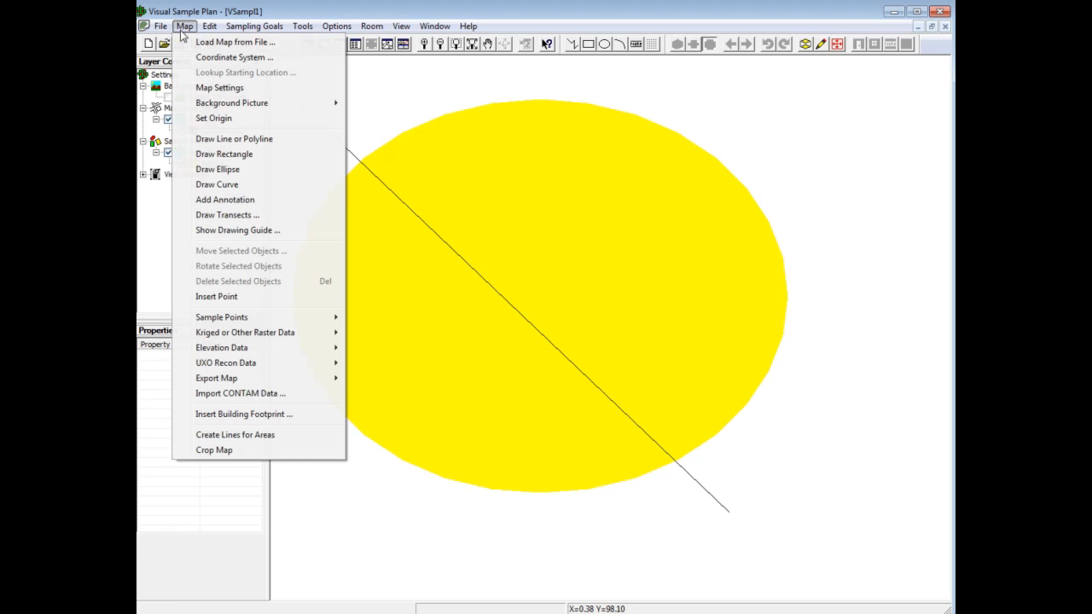
click(253, 440)
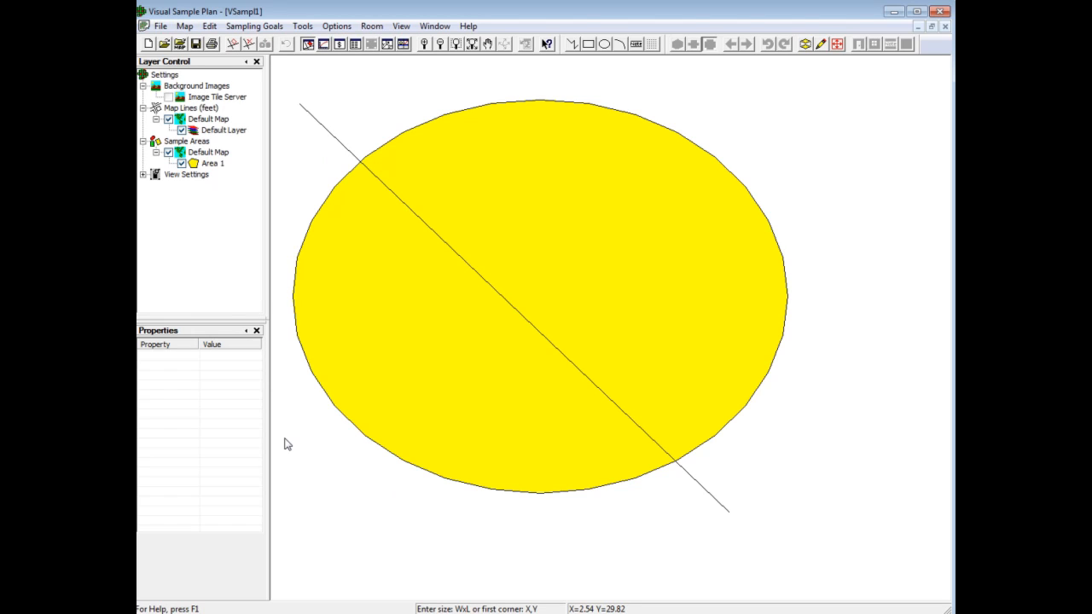
Step: Draw a rectangular sample area about 14 by 24 ft at the ellipse's lower right and stretch its right edge outward to about 20 ft width
click(589, 43)
drag(765, 397, 842, 534)
click(842, 470)
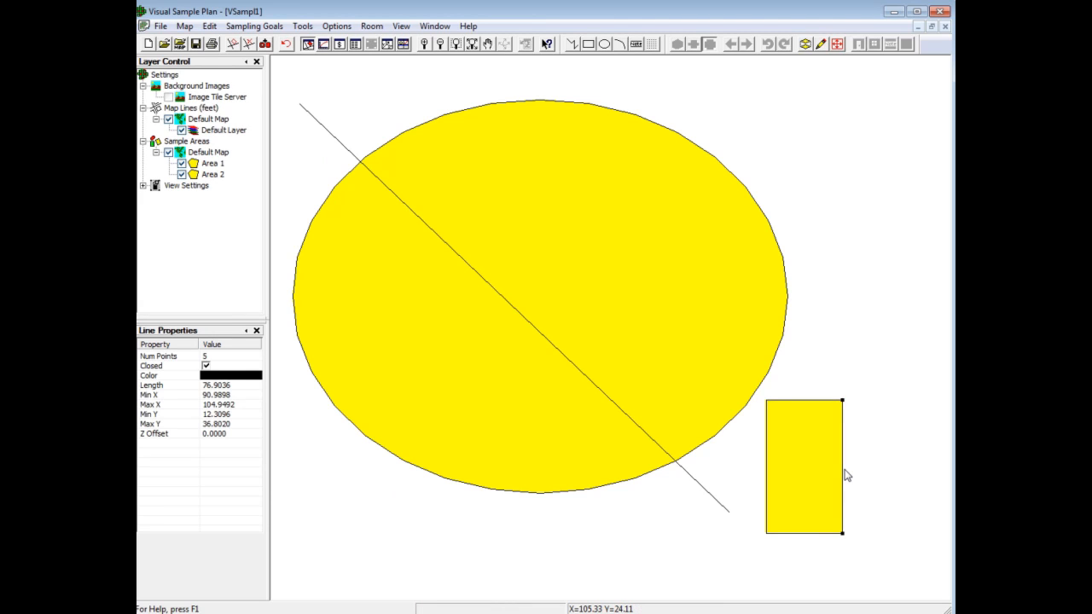
drag(844, 469, 907, 424)
click(878, 463)
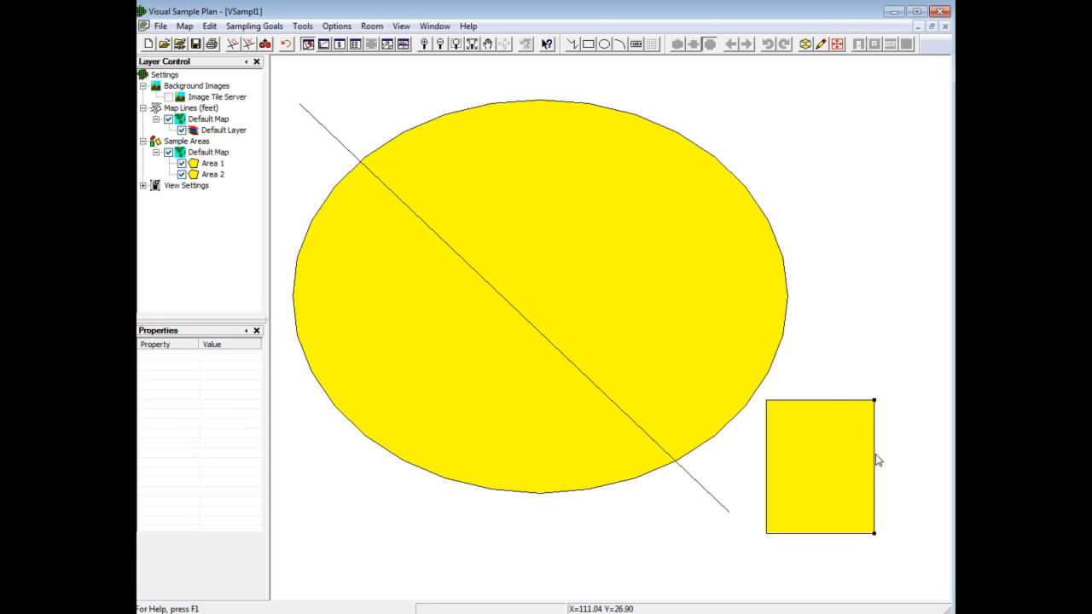
Step: Set the length of the rectangle's right-hand segment to 25 feet
click(878, 462)
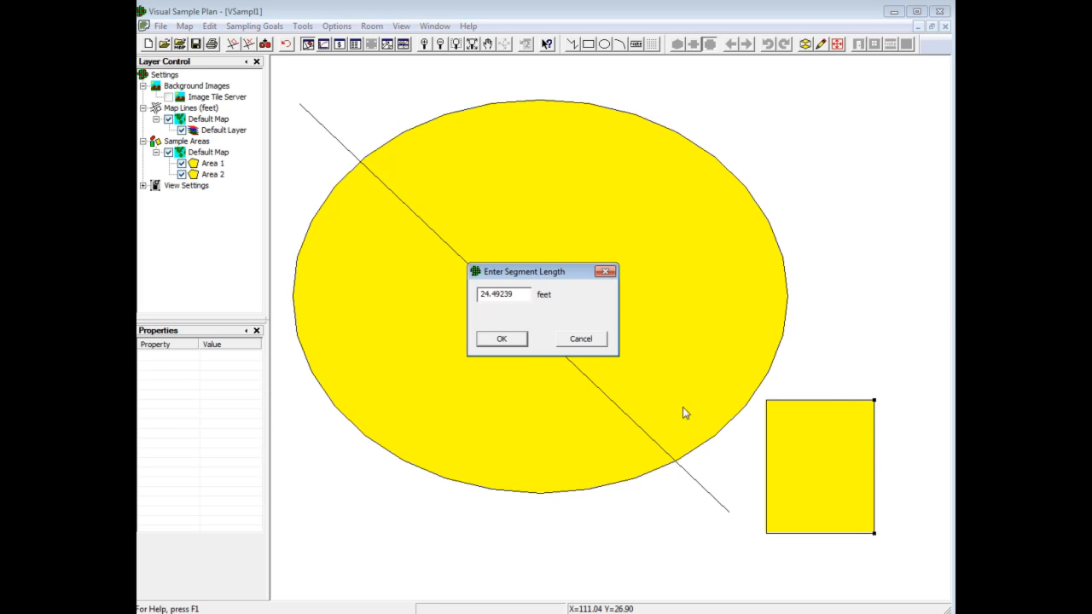
drag(516, 295, 459, 308)
text(25)
click(504, 341)
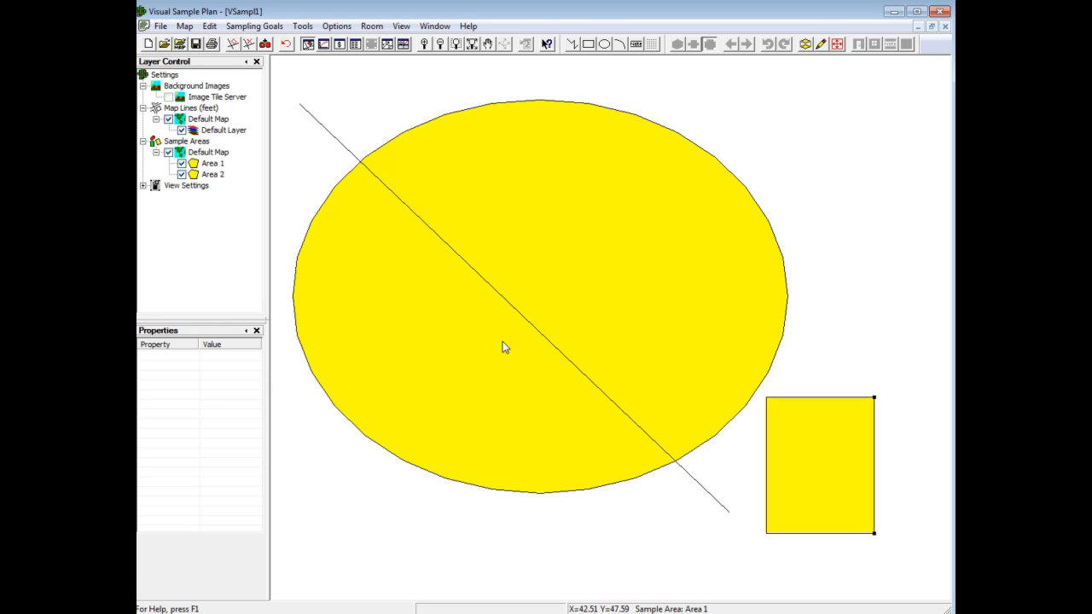
Step: Rotate the ellipse and the diagonal line together counterclockwise about a pivot point near the ellipse's centre
drag(350, 130, 406, 239)
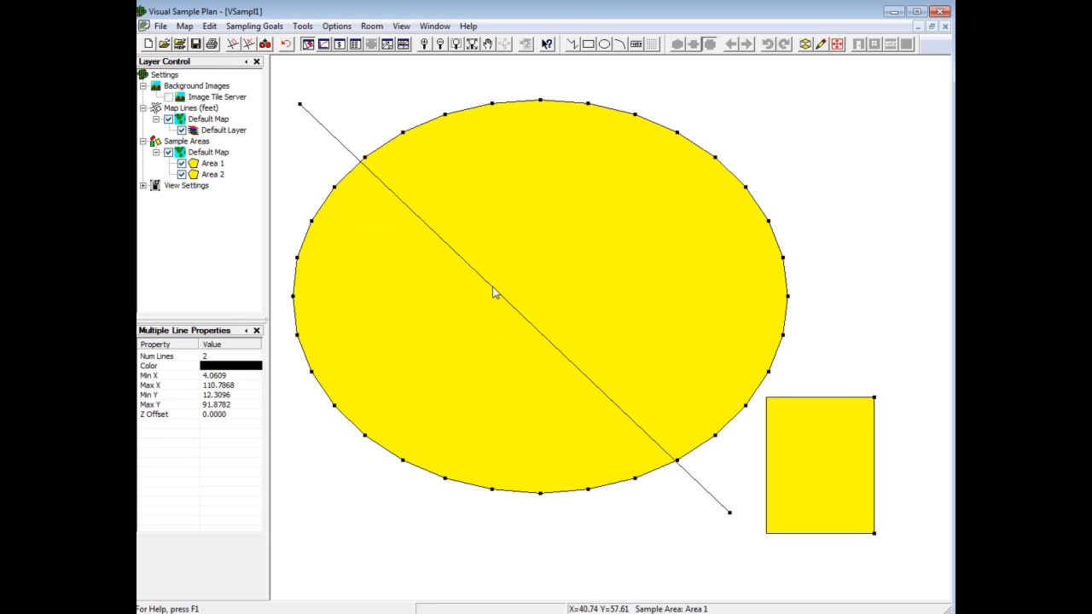
click(184, 26)
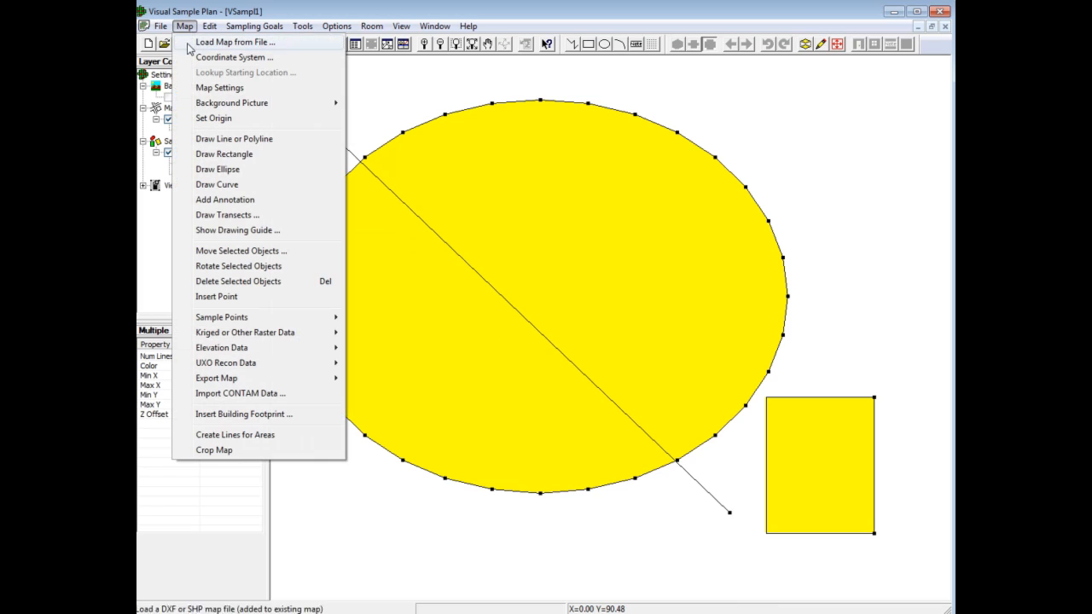
click(269, 267)
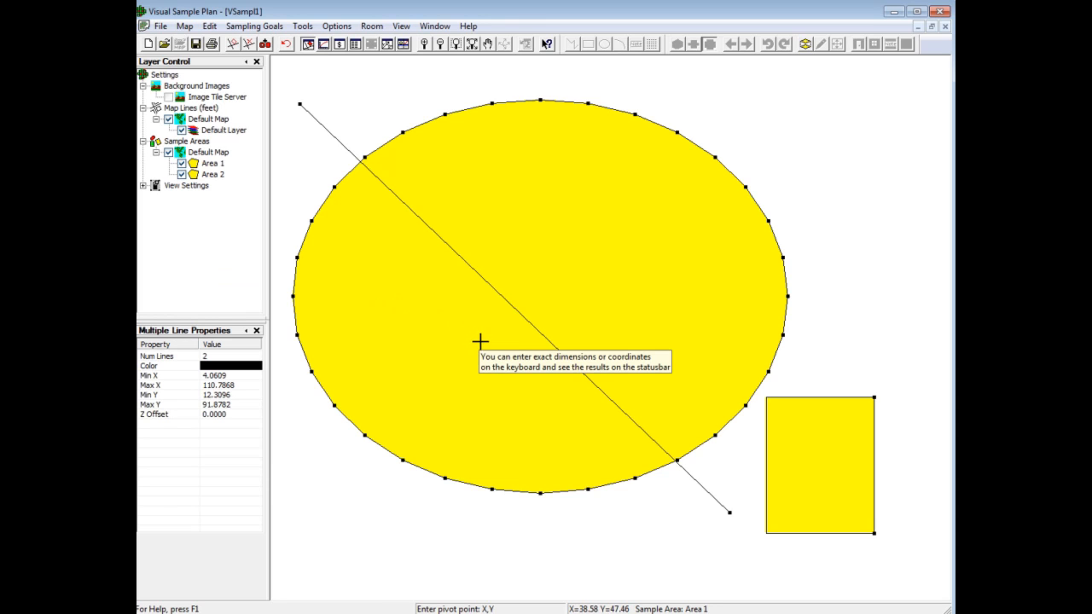
click(522, 325)
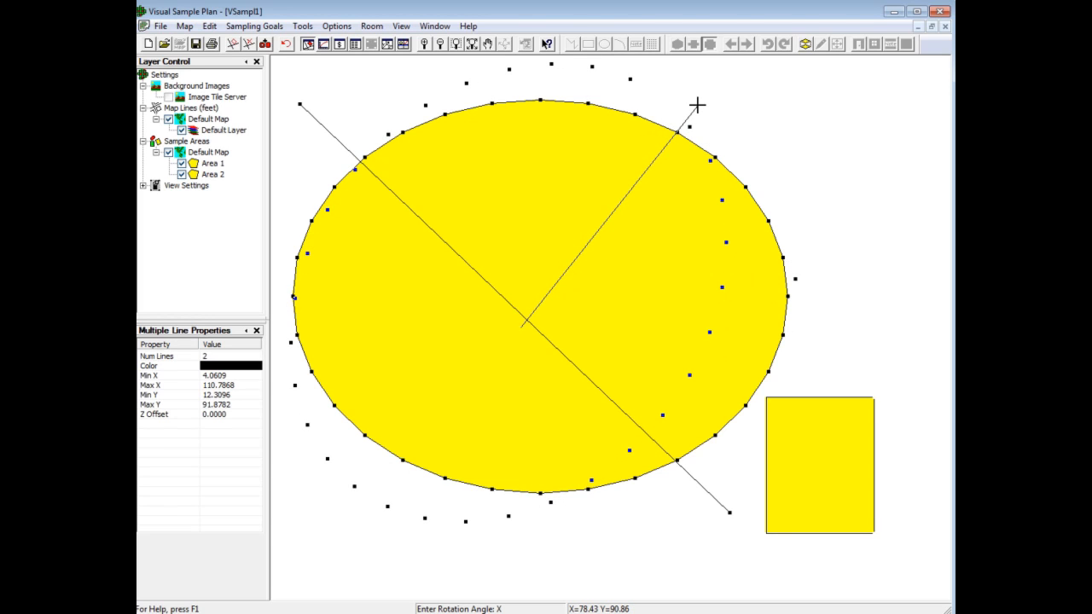
click(697, 104)
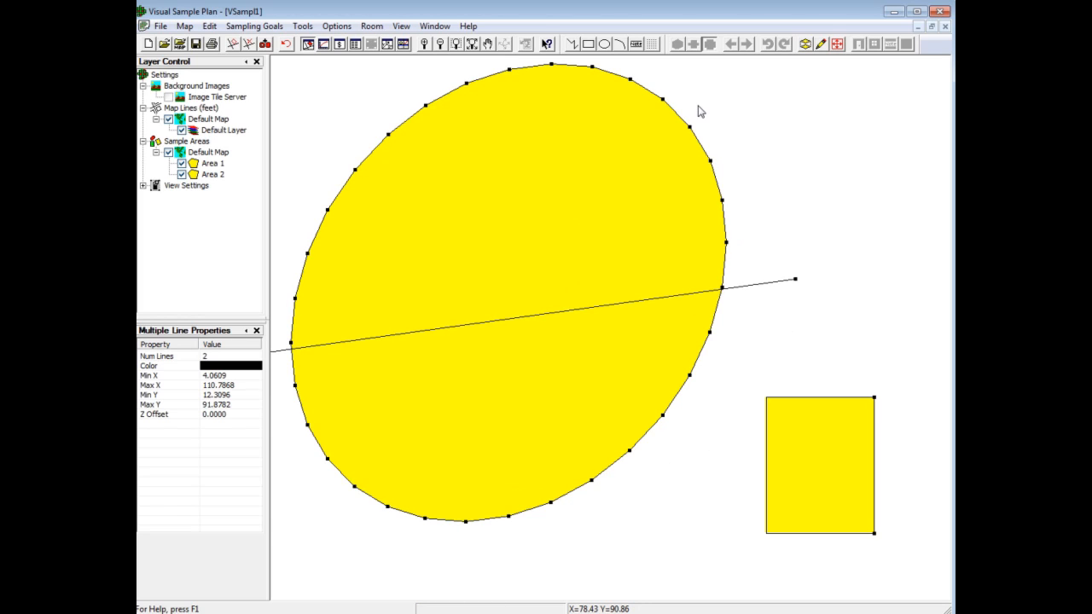
Step: Undo the last rotation of the ellipse and diagonal line
click(286, 44)
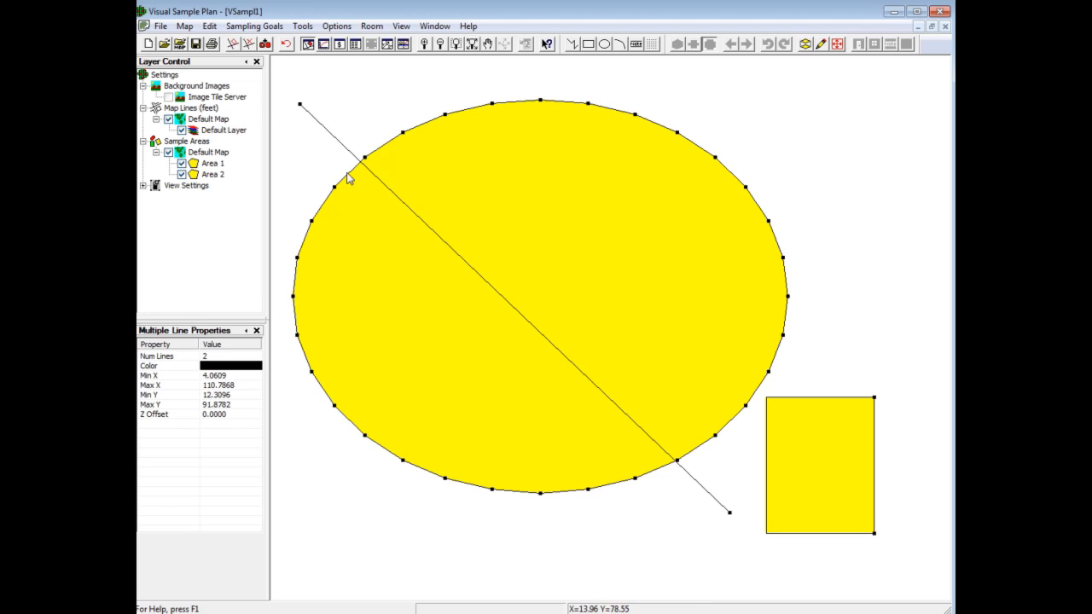
Step: Rotate the selected ellipse and diagonal line by 45 degrees about pivot point 50,50, and undo that rotation
click(184, 26)
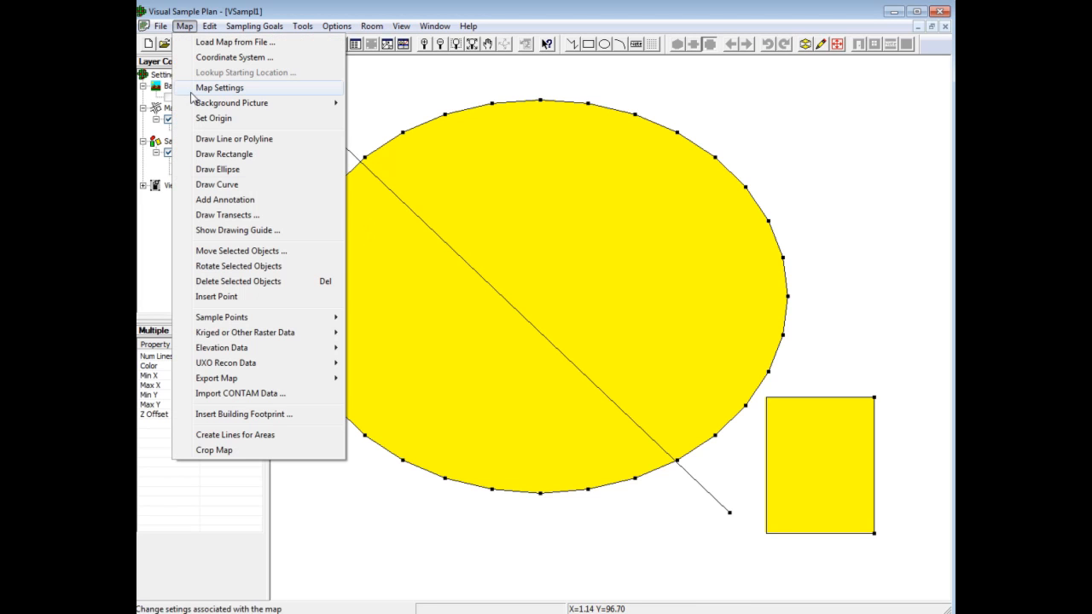
click(225, 268)
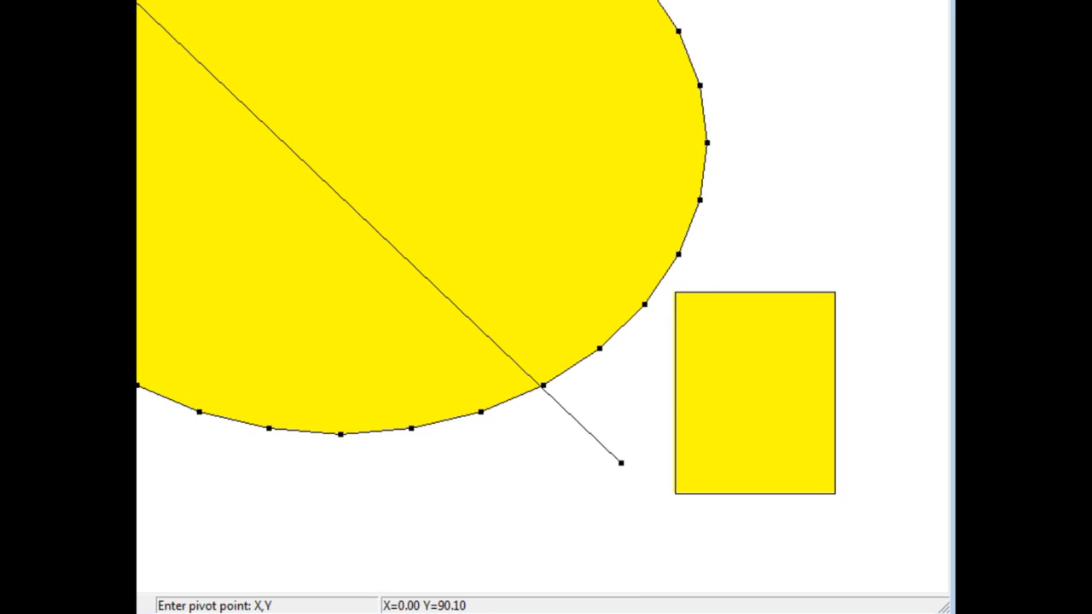
text(50,50)
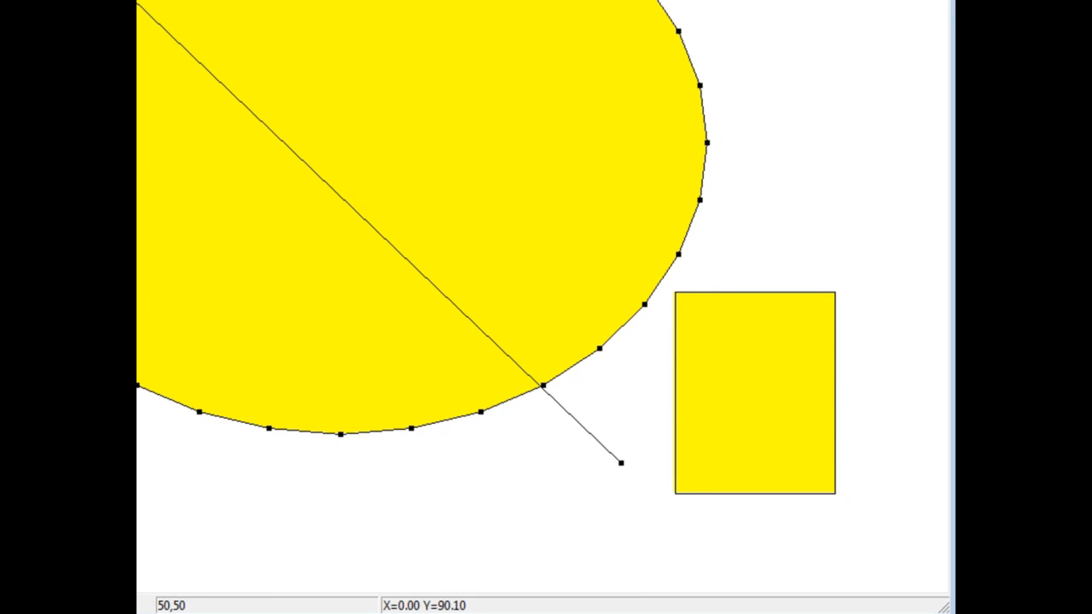
key(Return)
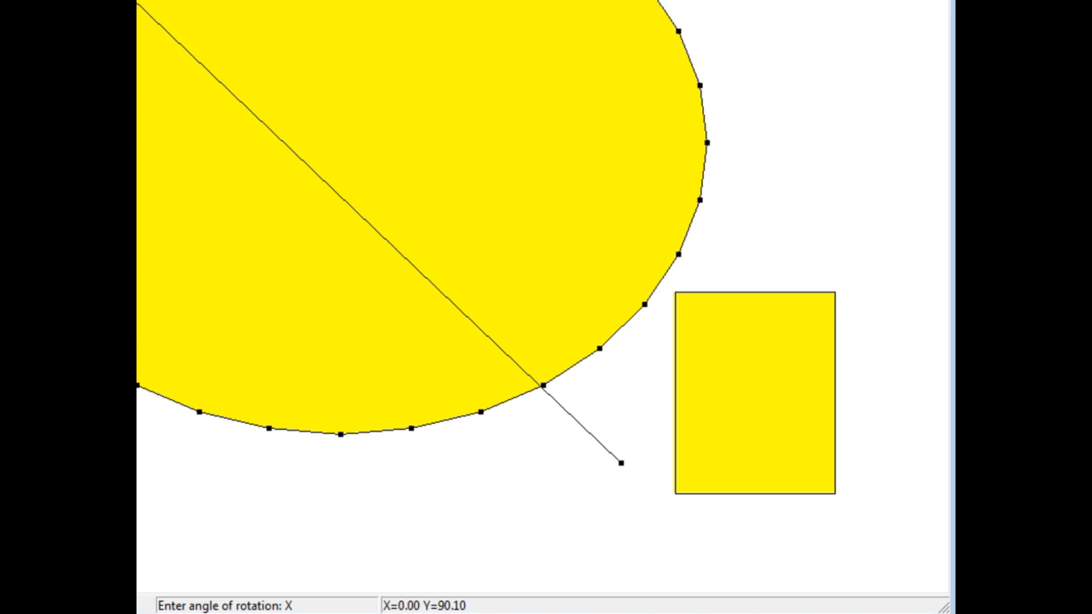
text(45)
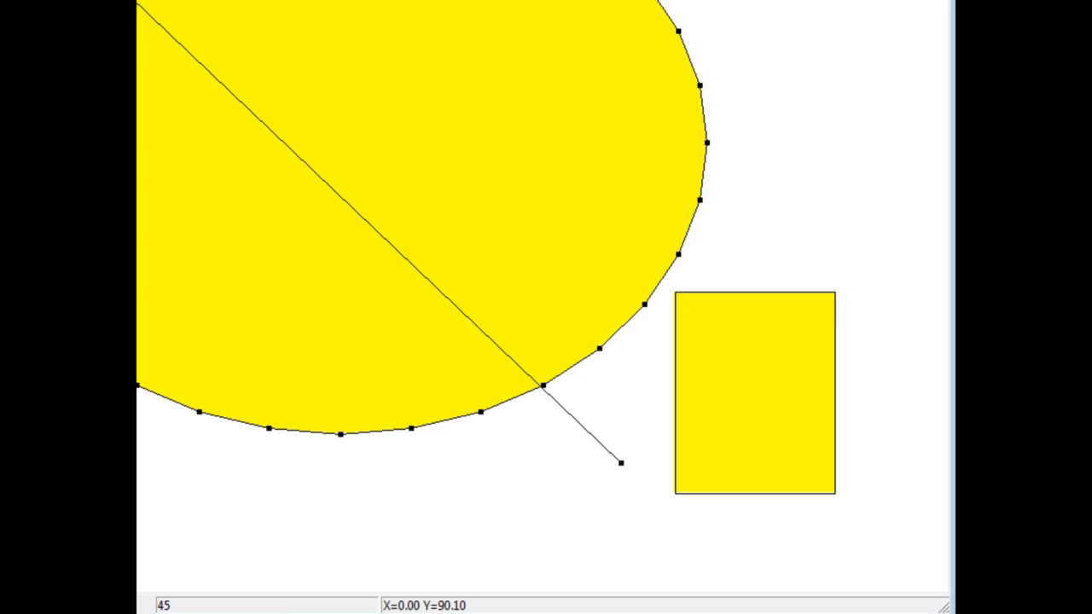
key(Return)
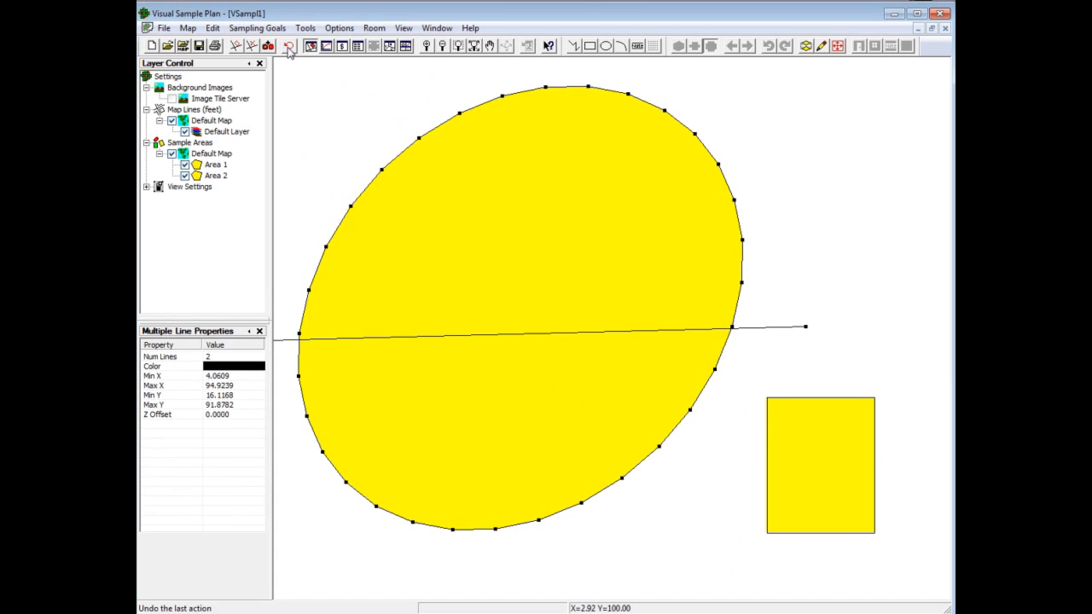
click(289, 47)
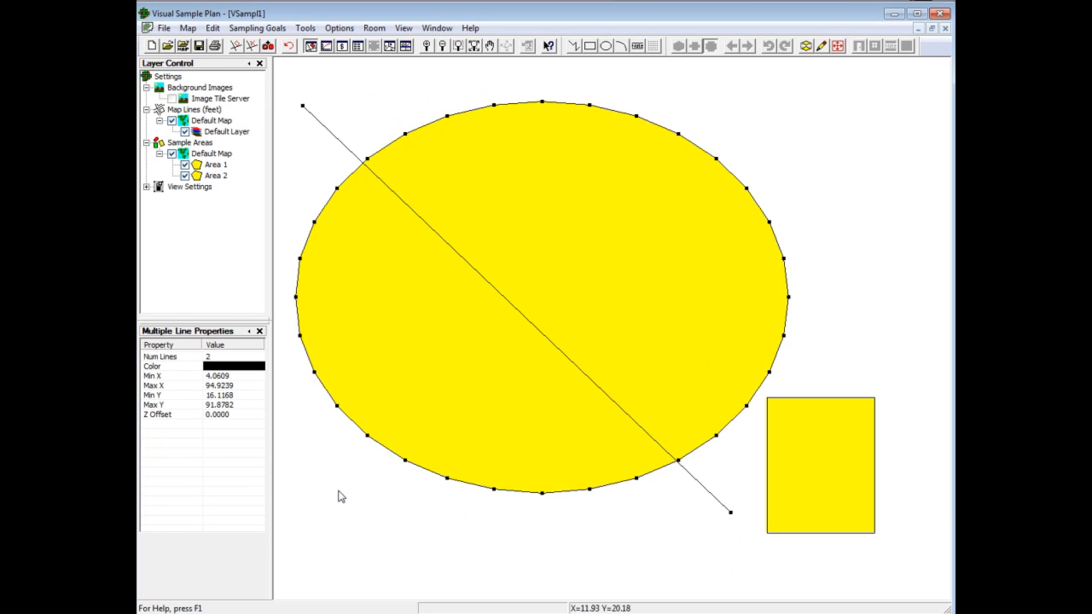
Step: Insert a point on the rectangle's right edge at about Y 22.7 and stretch the segment below it outward about 8.5 ft
click(186, 28)
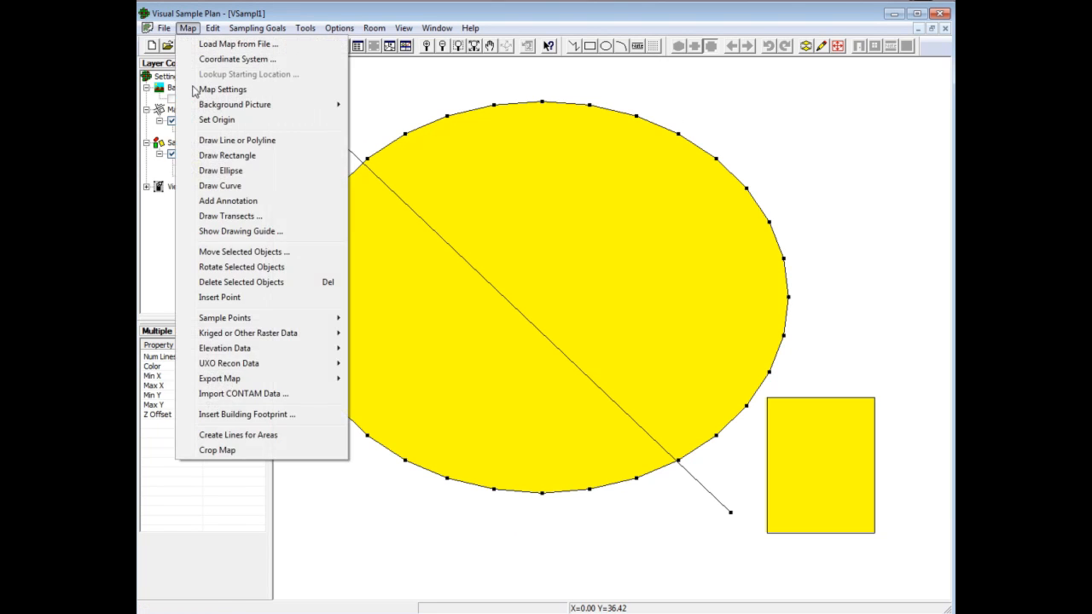
click(276, 300)
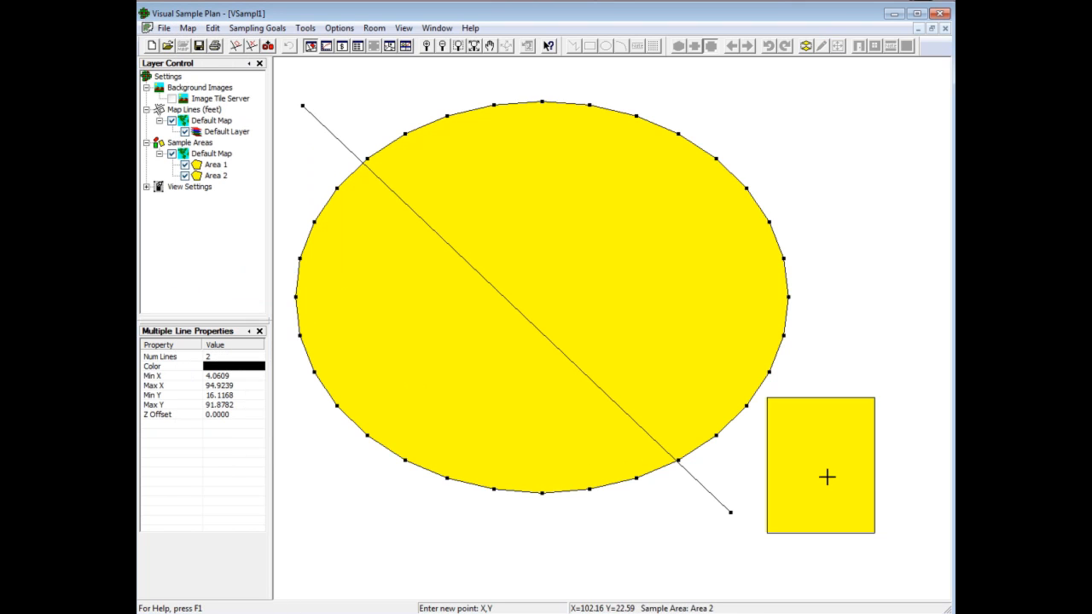
click(874, 477)
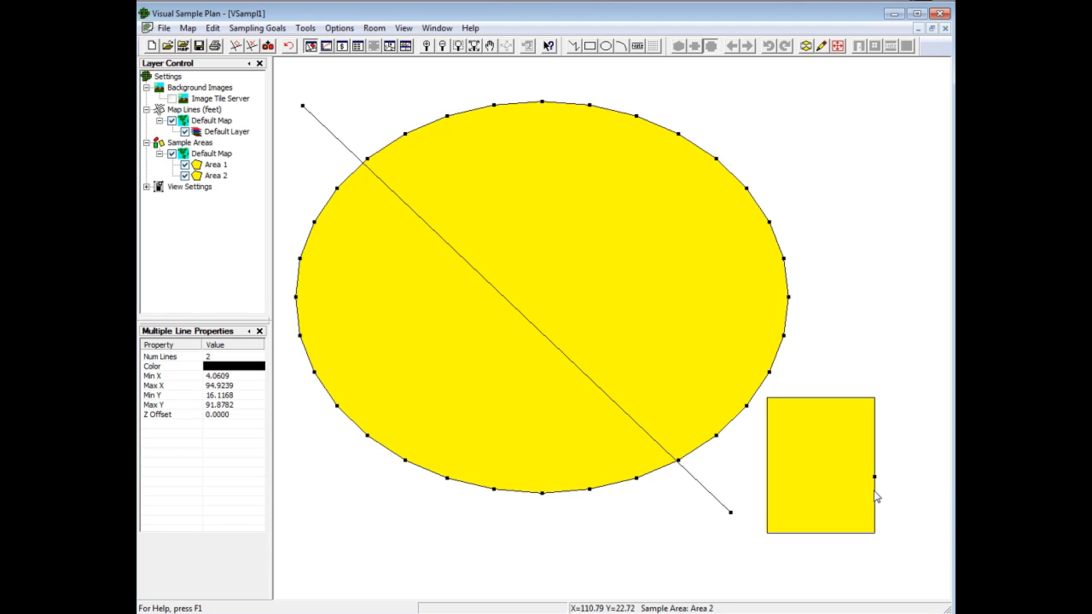
drag(876, 503, 921, 504)
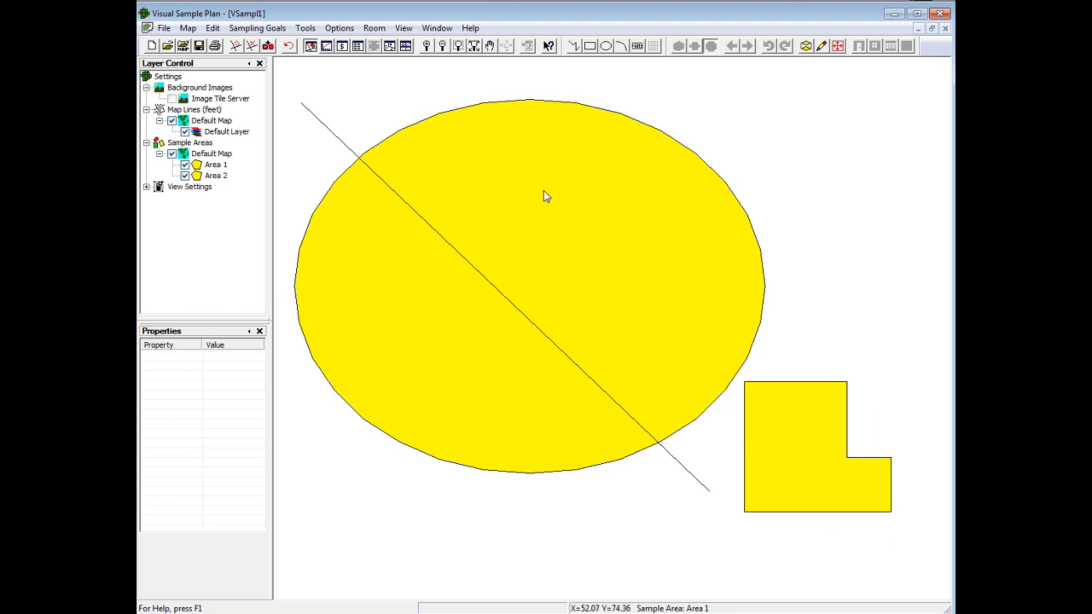
Step: Select the outlines of the ellipse and the L-shaped area together and copy them
drag(708, 288, 770, 408)
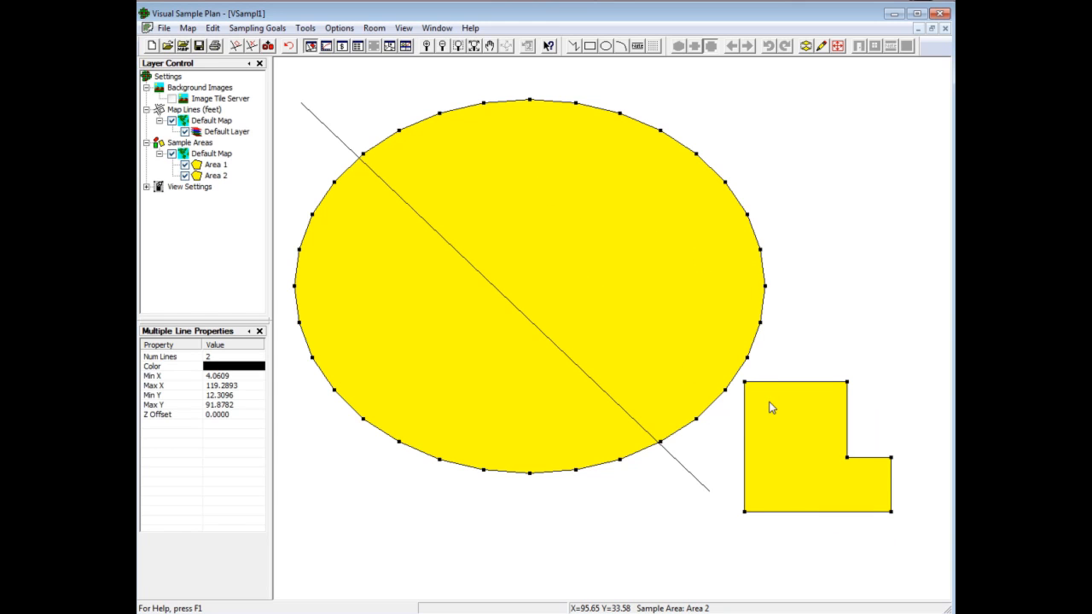
click(213, 28)
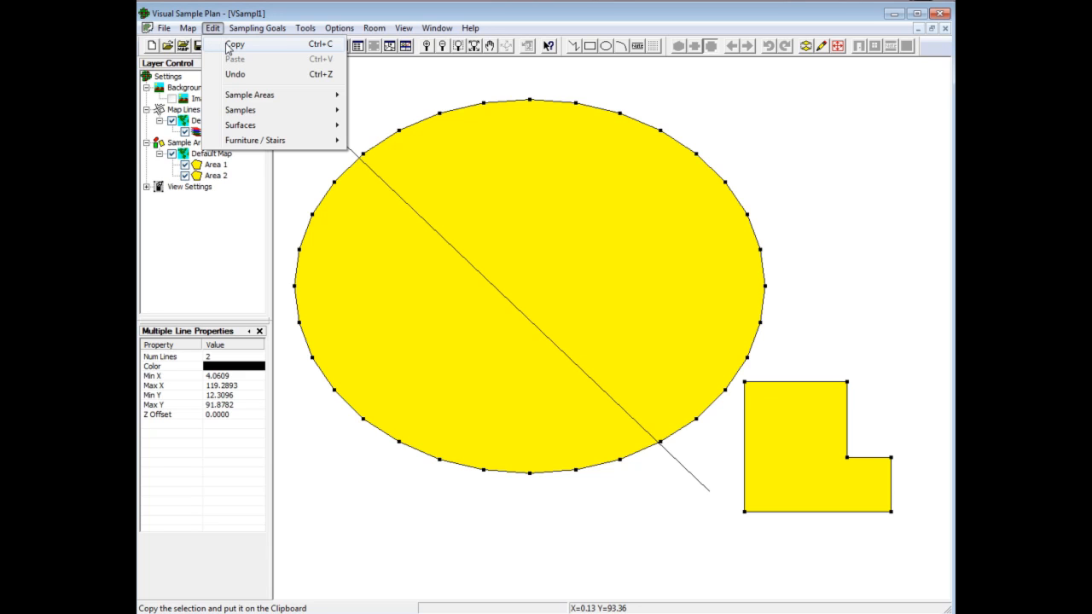
click(227, 47)
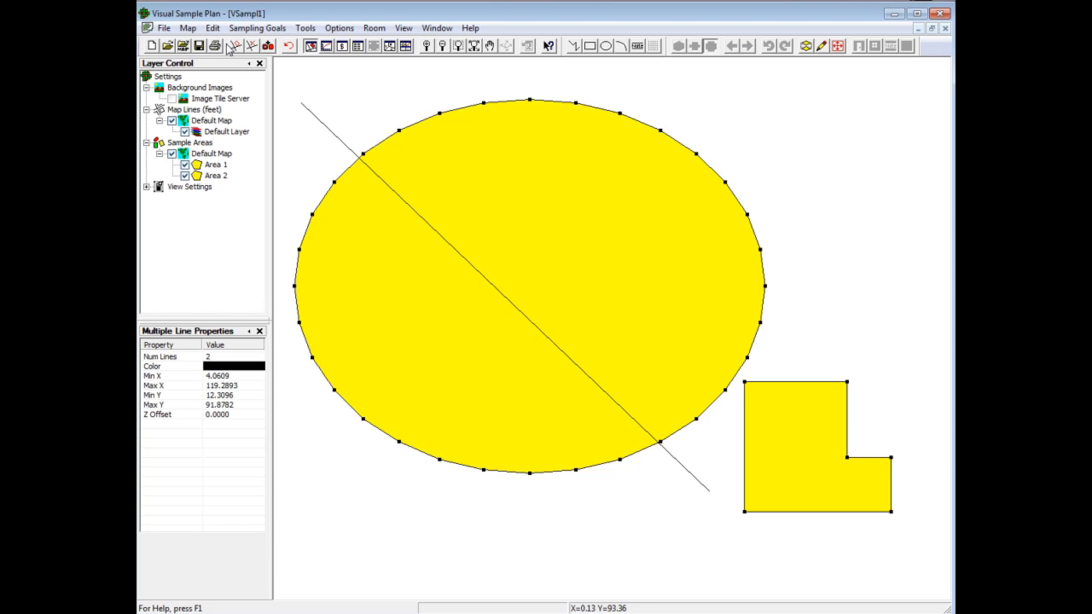
Step: Create a new project and paste the copied outlines into its map
click(153, 45)
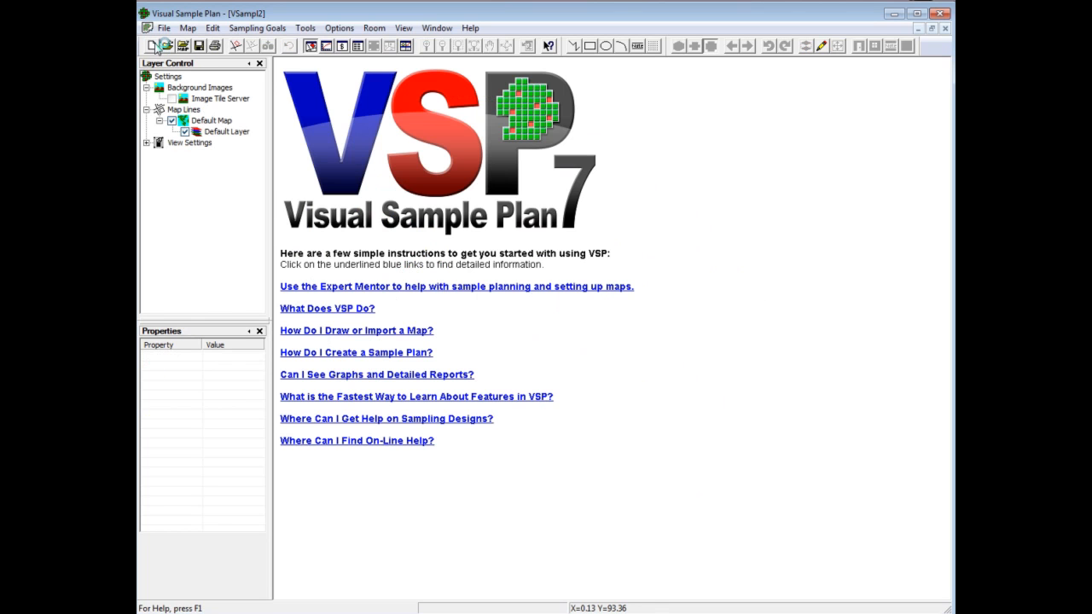
click(213, 29)
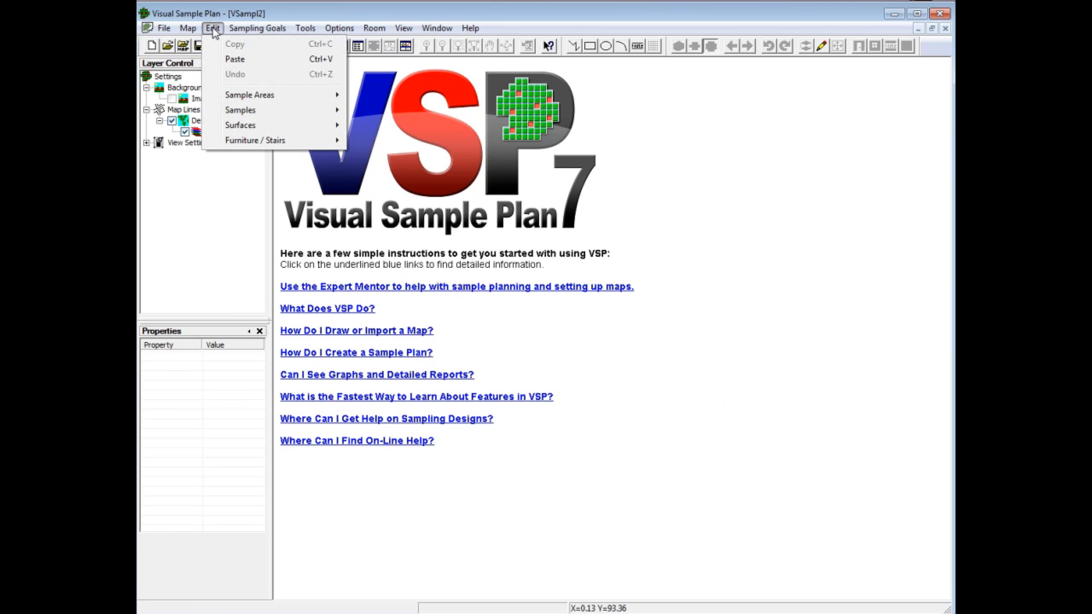
click(235, 60)
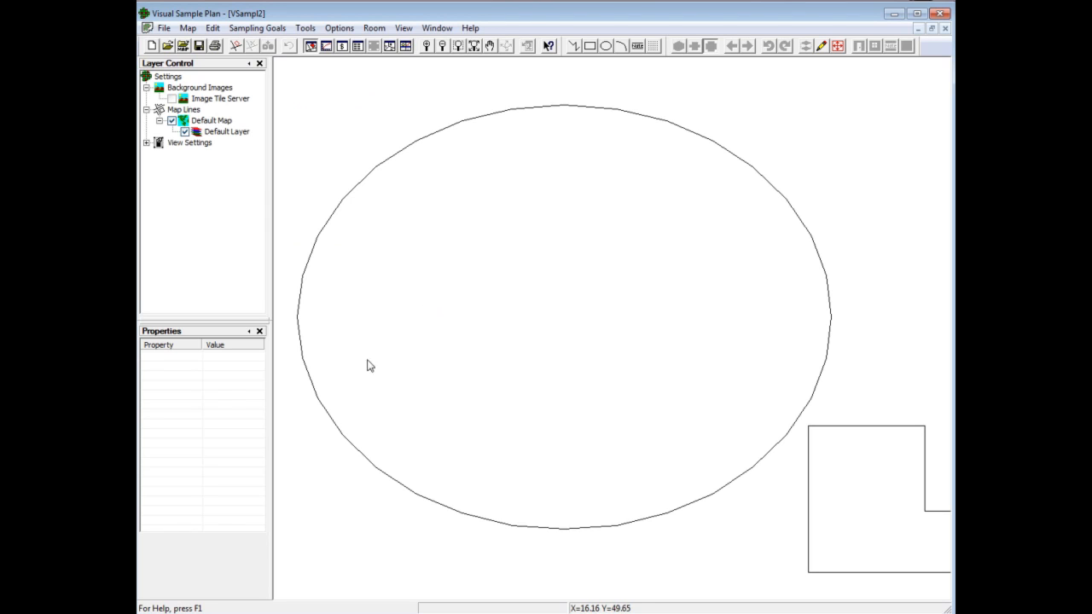
Step: Switch to Excel, paste the copied outline coordinates into Sheet1 at cell A1 and look through them
key(alt+Tab)
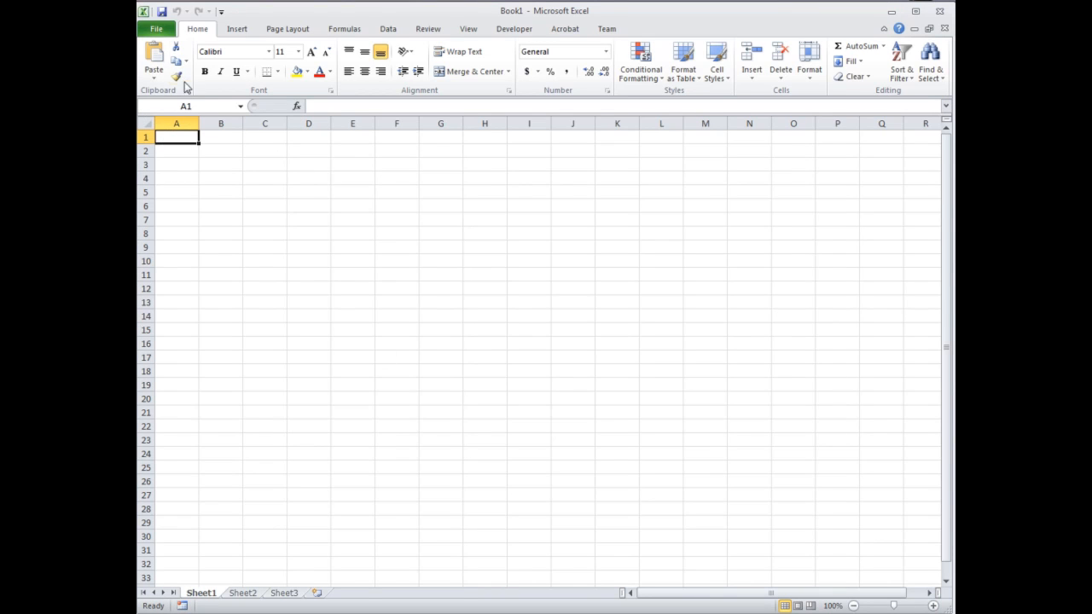
click(155, 58)
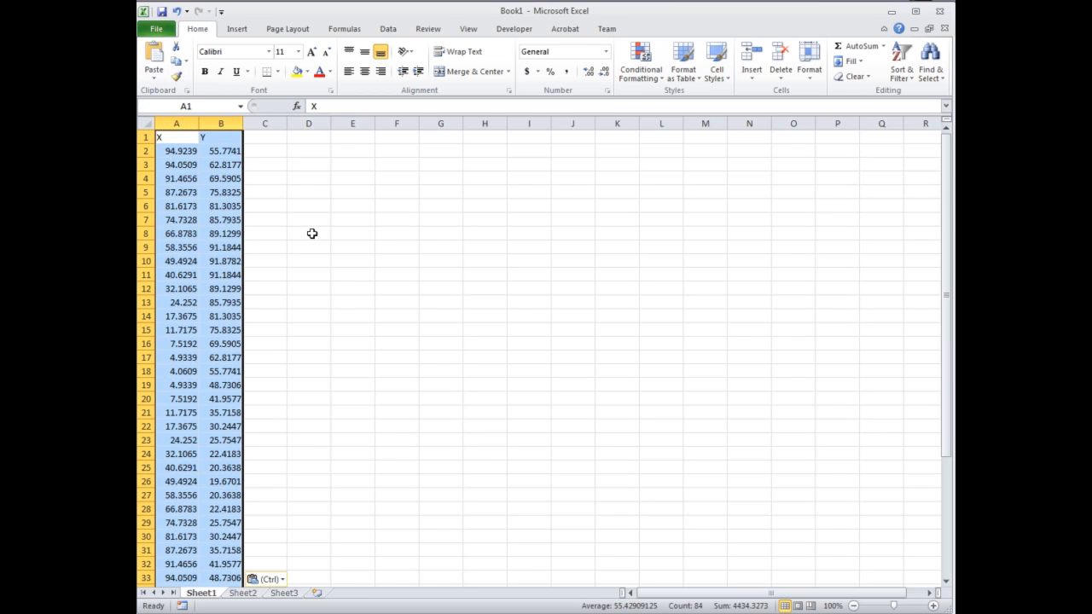
scroll(312, 233, down, 6)
scroll(261, 263, up, 6)
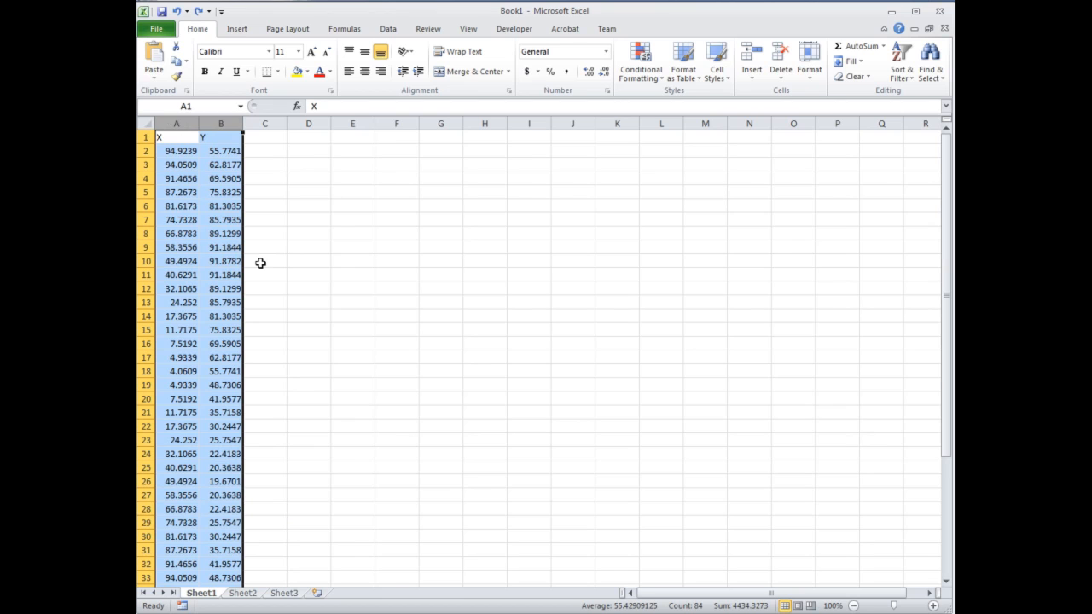
Step: Set the Y coordinate in cell B10 to 100 and copy columns A and B
click(225, 262)
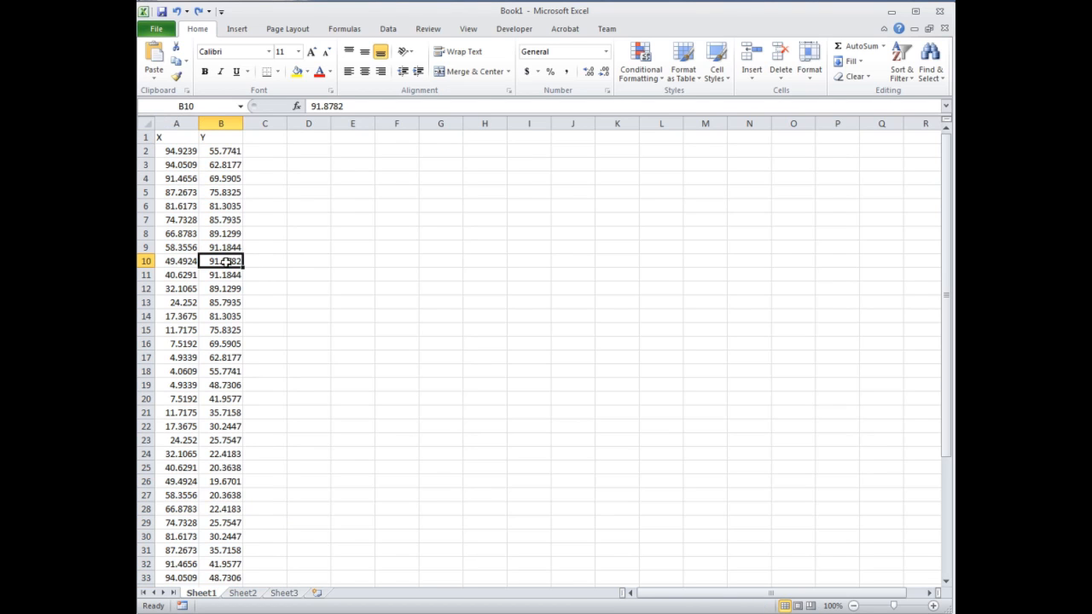
text(100)
key(Return)
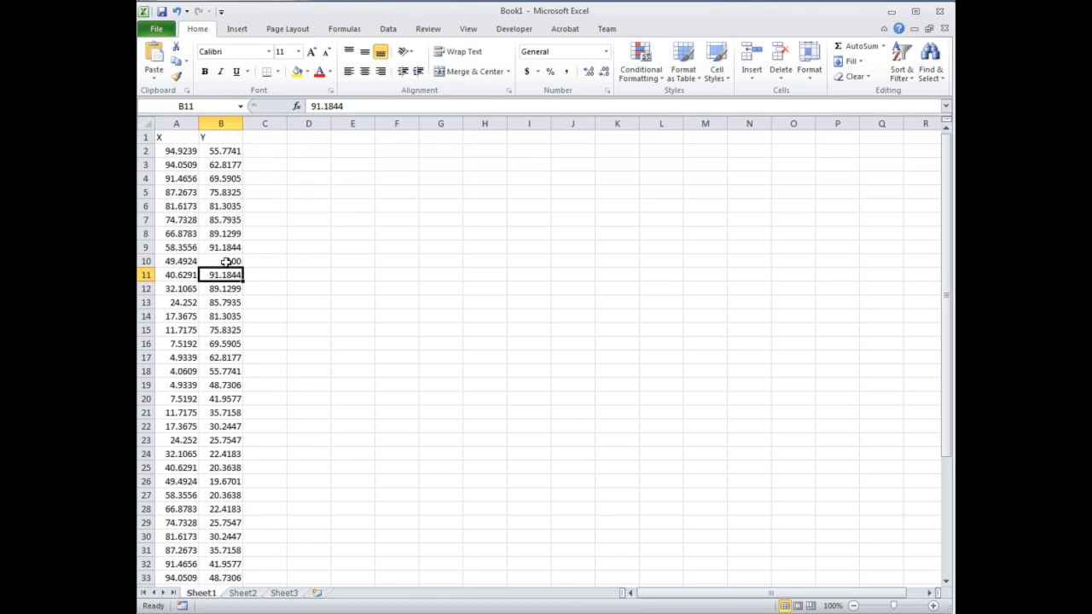
drag(164, 124, 220, 123)
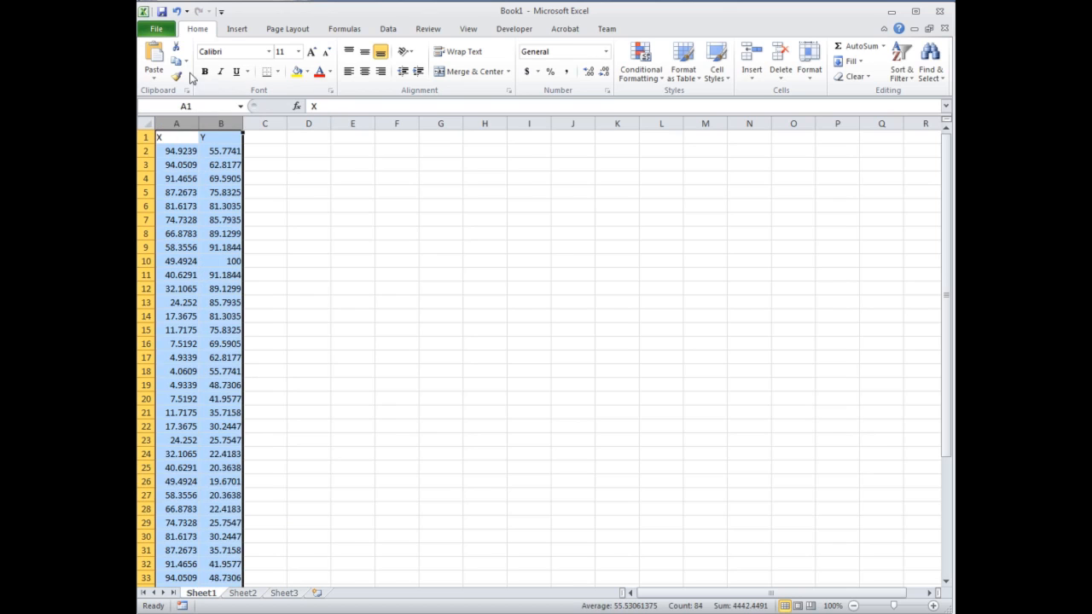
click(175, 61)
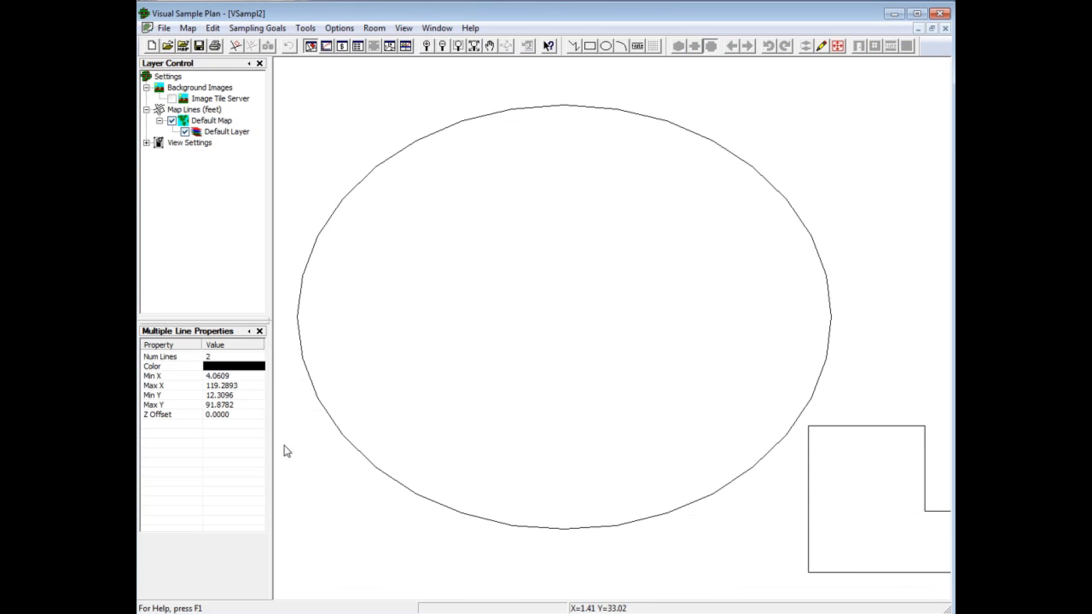
Step: Switch back to Visual Sample Plan and paste the edited coordinates into another new project
click(151, 46)
click(214, 29)
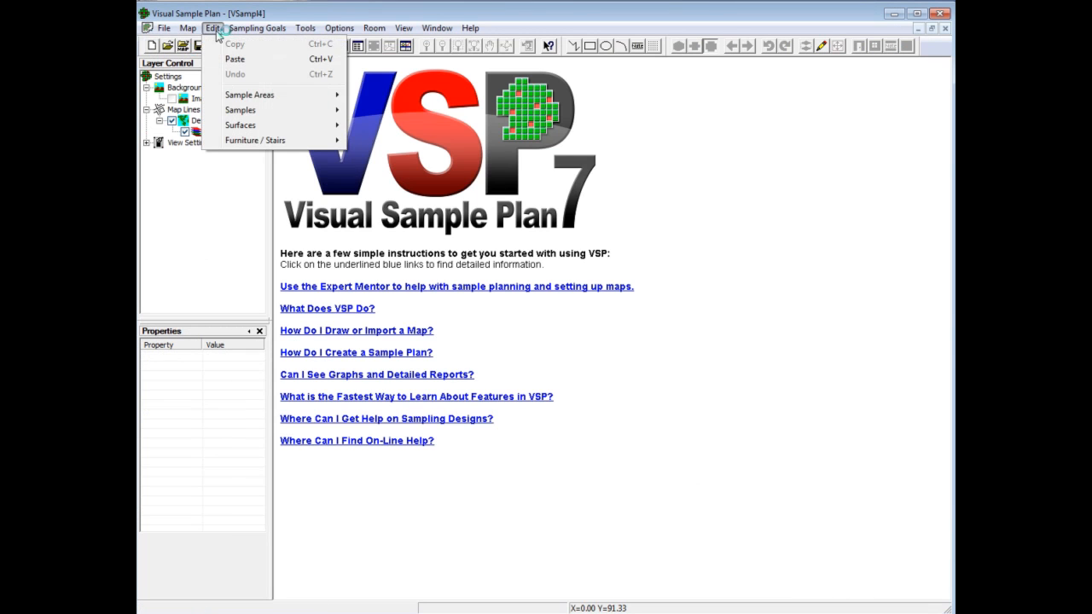
click(236, 60)
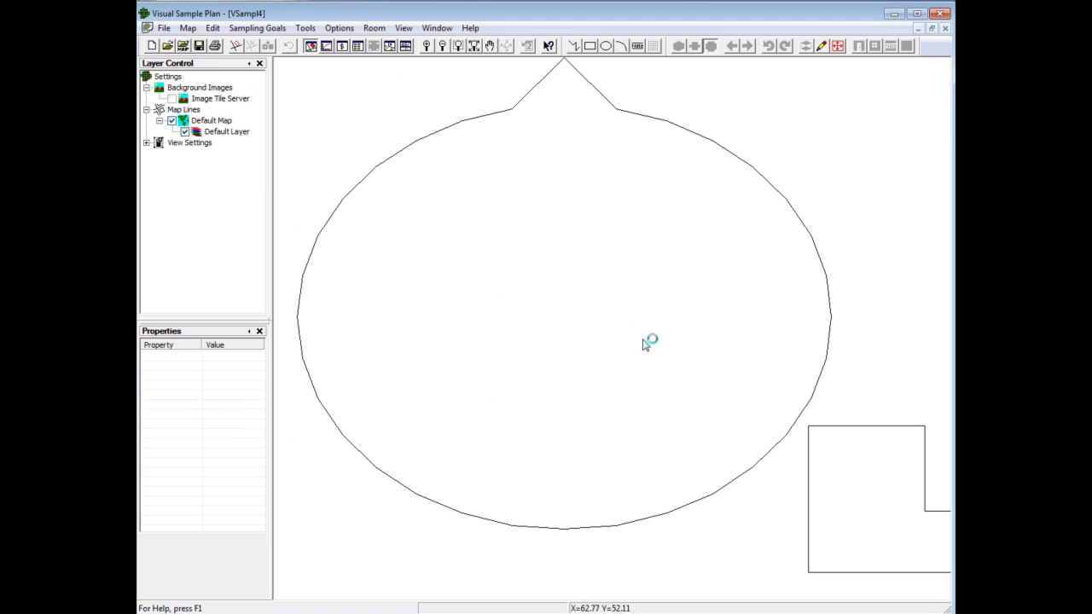